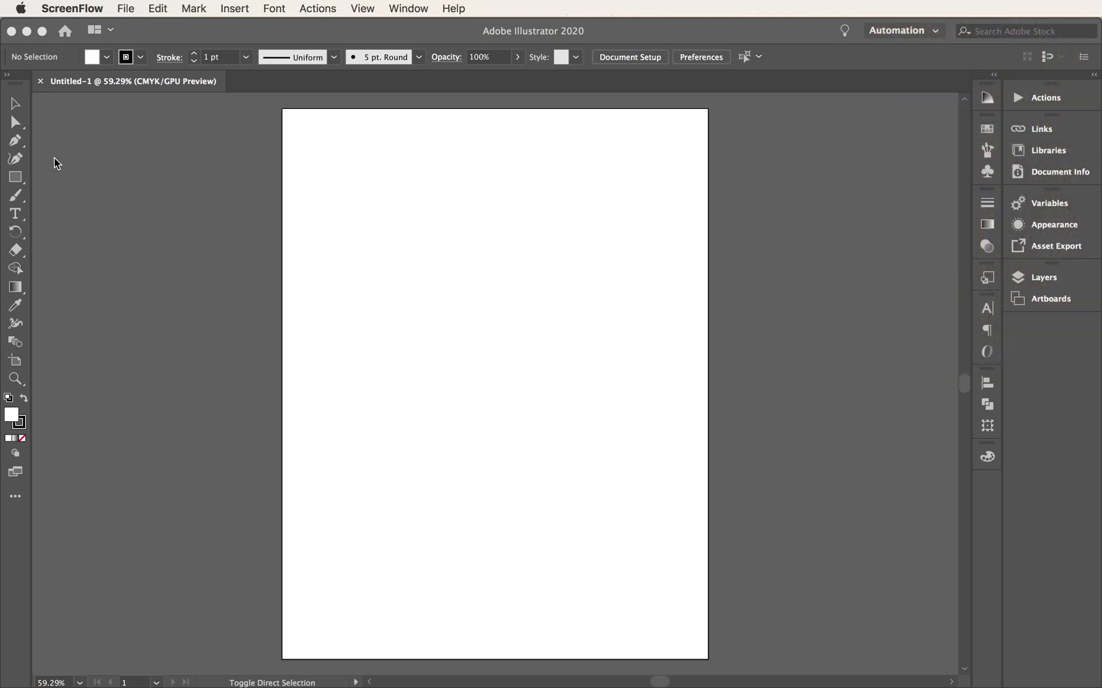
Draw an oval with the Ellipse Tool near the artboard's top-left.
{"action": "left_click", "coordinate": [17, 177]}
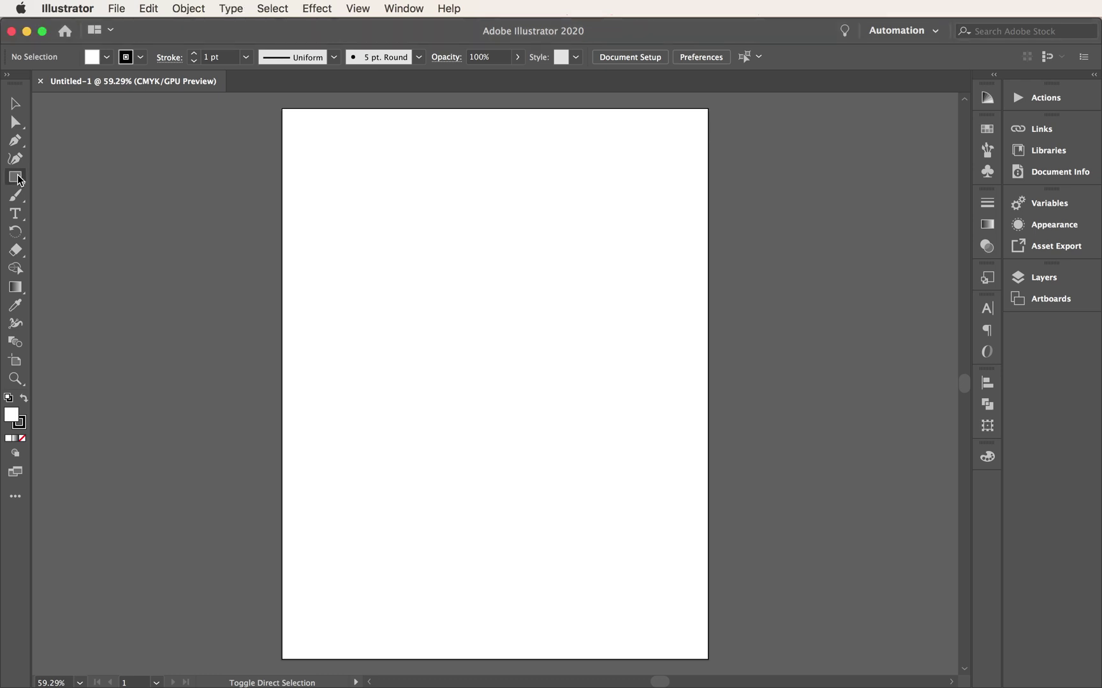
{"action": "left_click", "coordinate": [19, 181]}
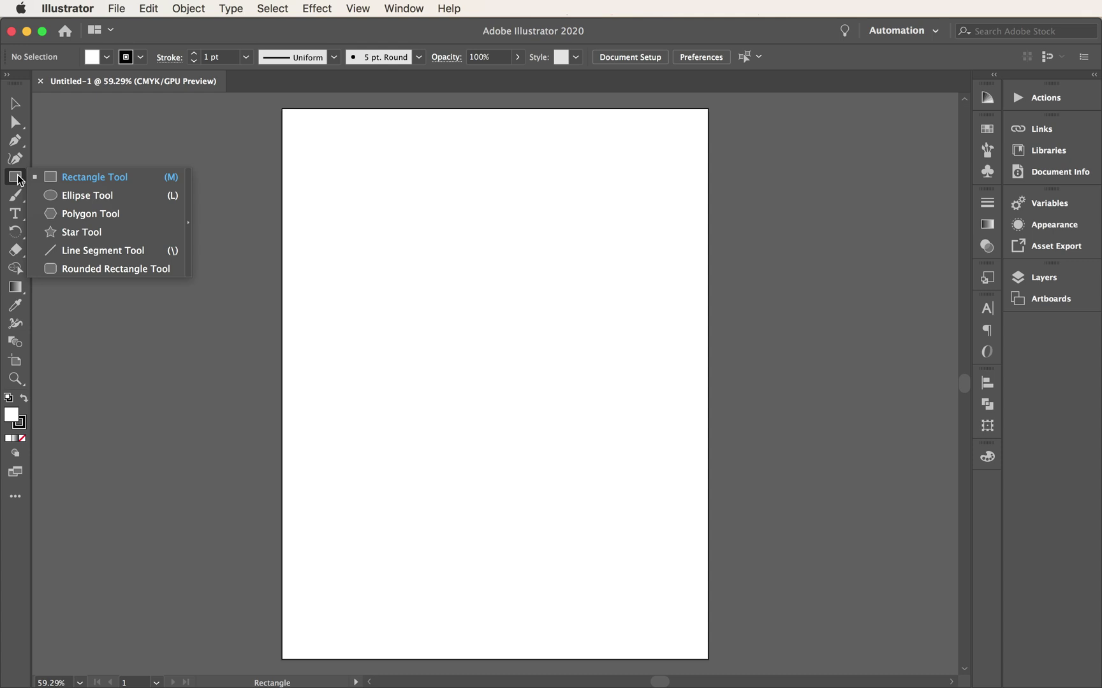
{"action": "left_click", "coordinate": [82, 196]}
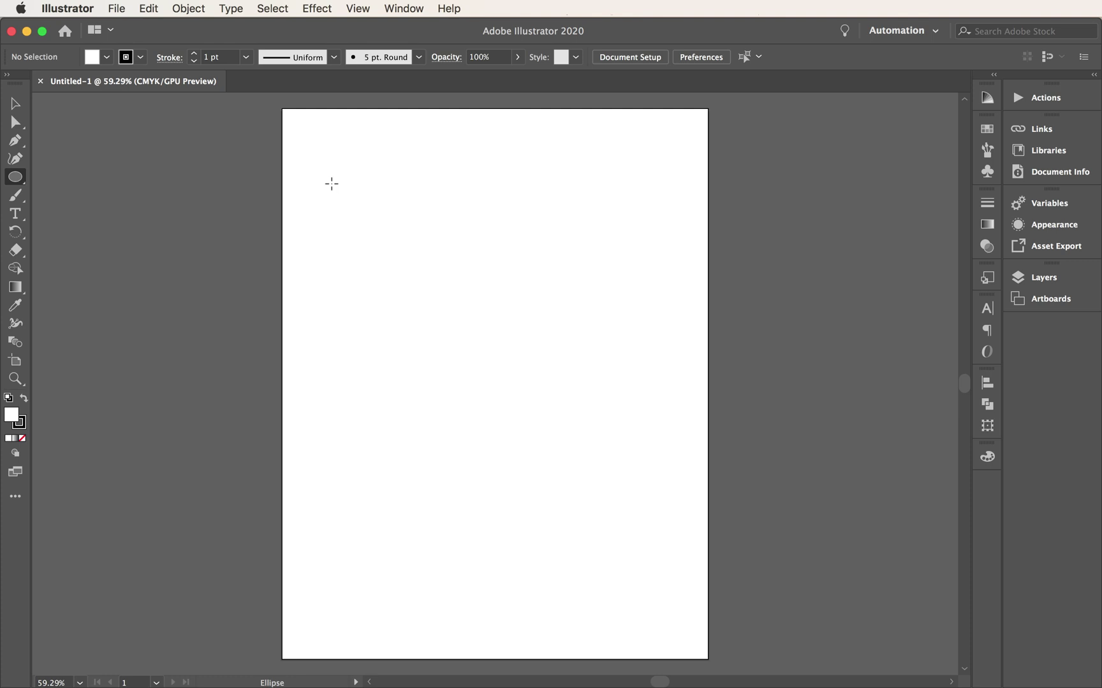
{"action": "left_click_drag", "start_coordinate": [330, 183], "coordinate": [512, 320]}
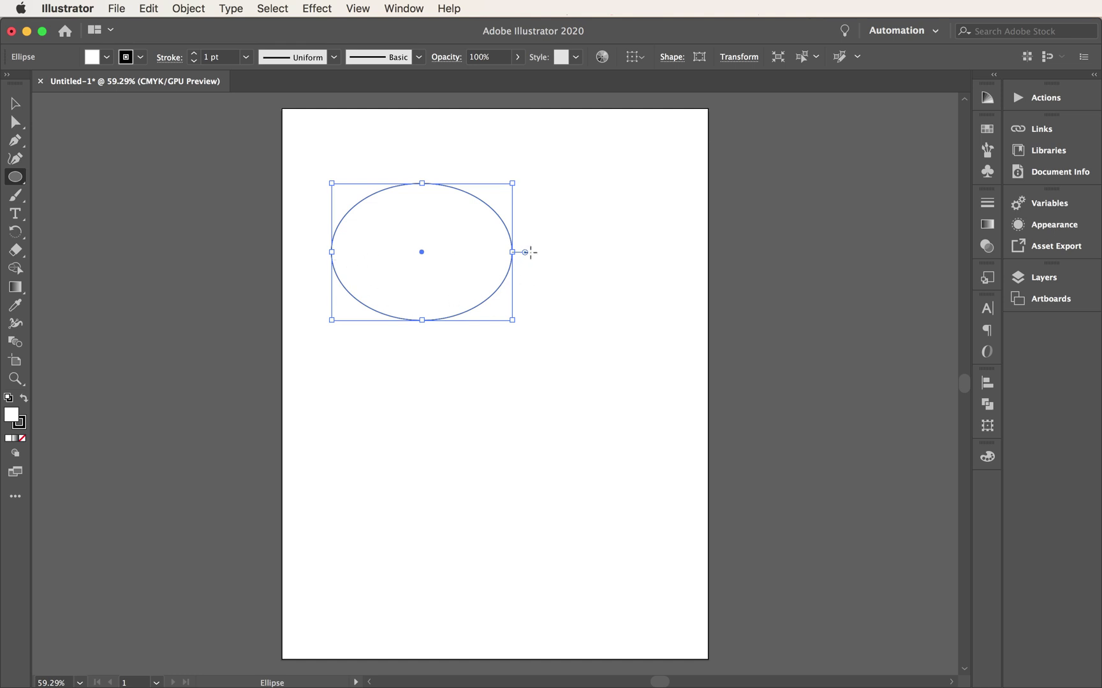
{"action": "left_click", "coordinate": [19, 179]}
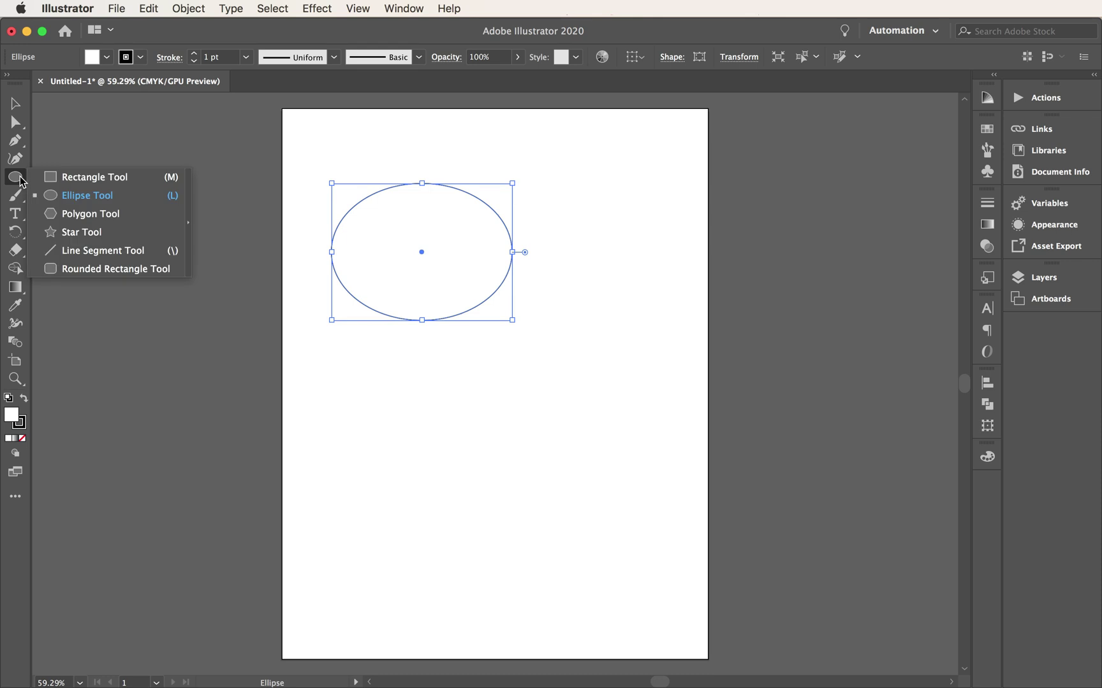
Draw a rectangle covering the oval's top half, then select both shapes together.
{"action": "left_click", "coordinate": [70, 183]}
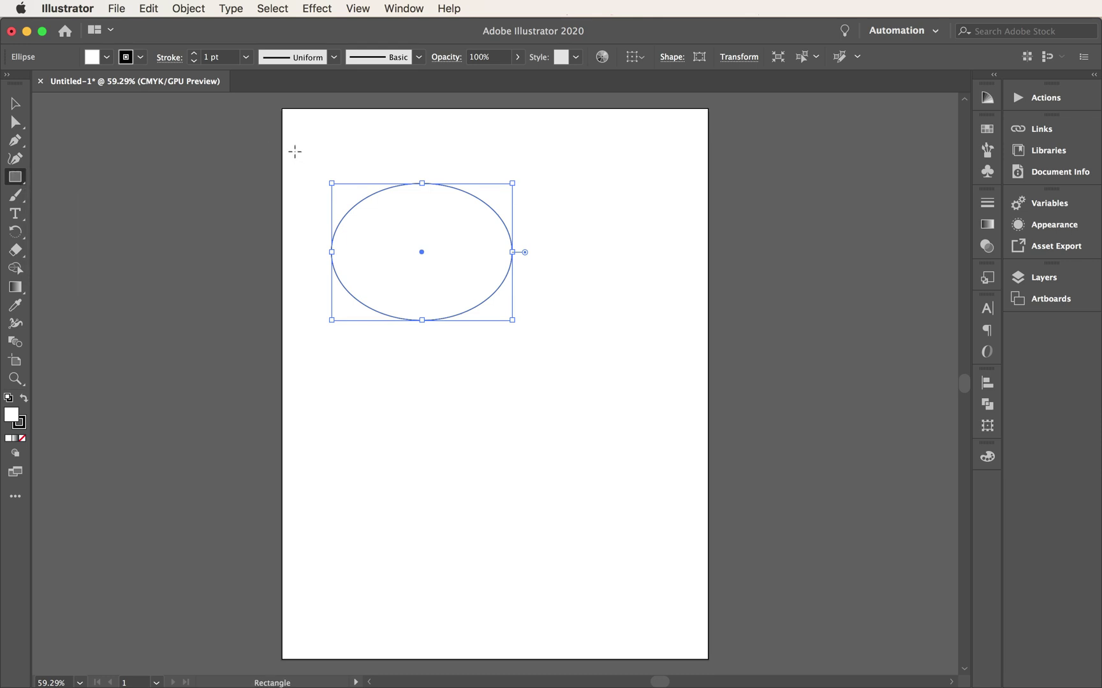
{"action": "left_click_drag", "start_coordinate": [294, 151], "coordinate": [555, 252]}
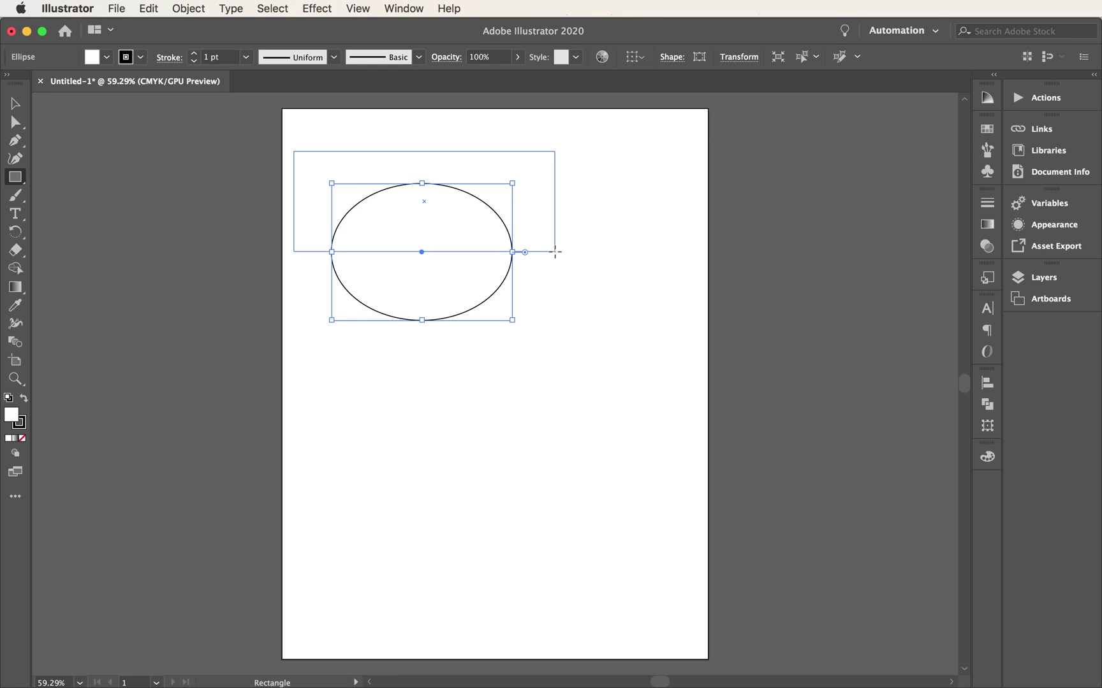
{"action": "left_click_drag", "start_coordinate": [554, 251], "coordinate": [554, 252]}
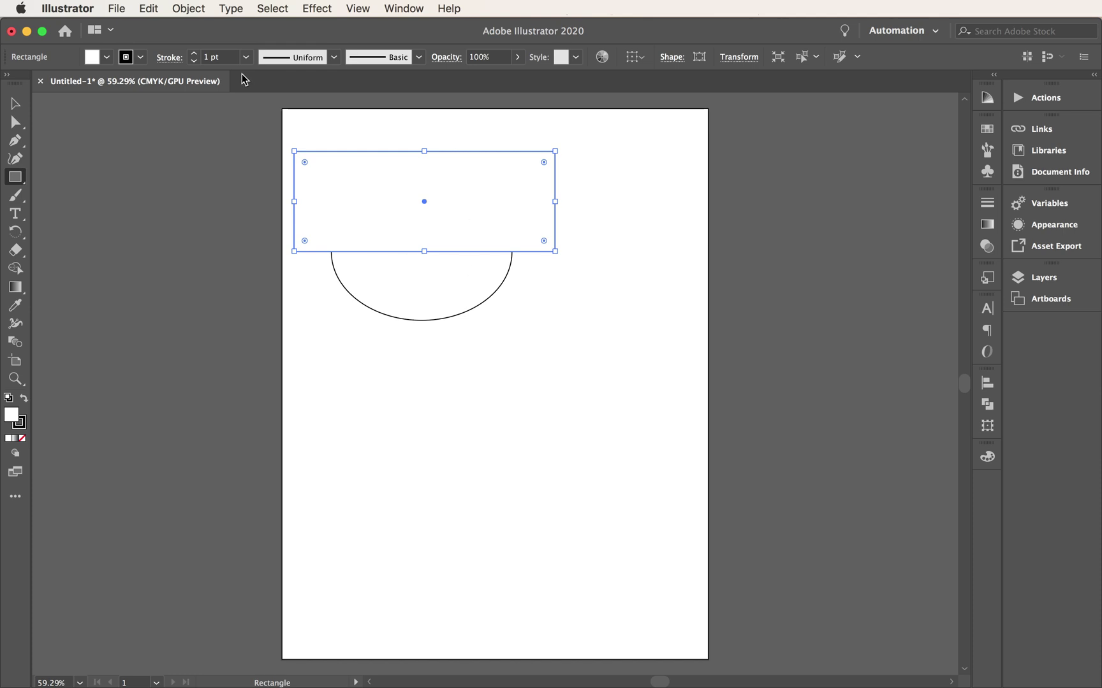
{"action": "left_click", "coordinate": [16, 104]}
{"action": "left_click_drag", "start_coordinate": [233, 135], "coordinate": [432, 318]}
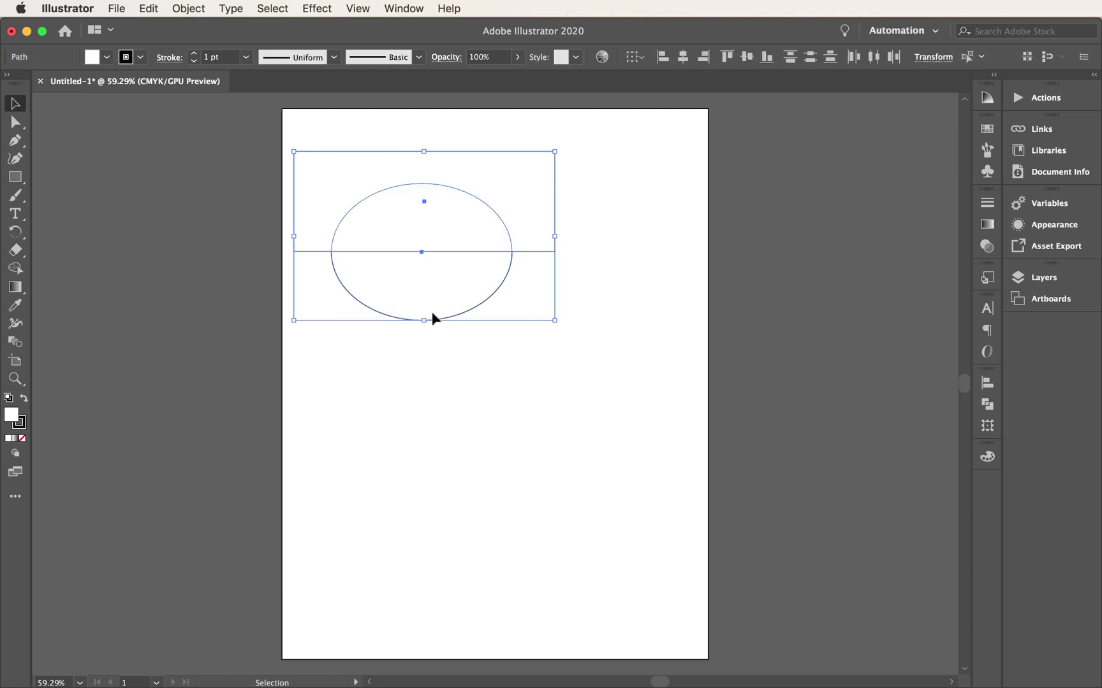
Swap fill and stroke so both shapes are black, and set their stroke to None.
{"action": "left_click", "coordinate": [24, 400]}
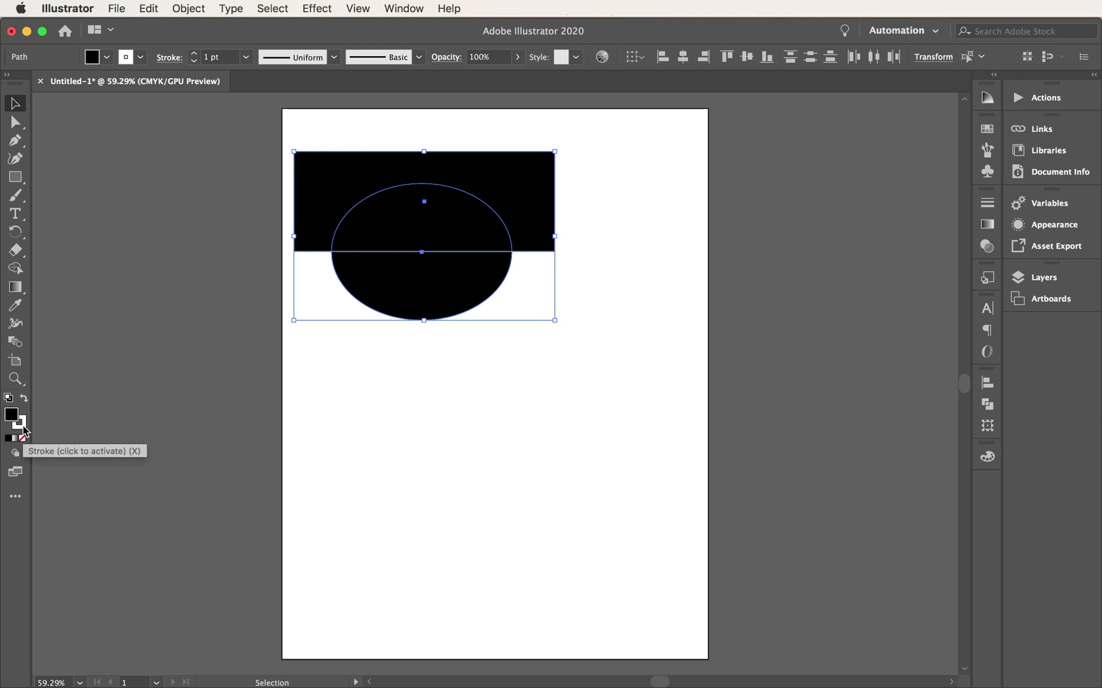
{"action": "left_click", "coordinate": [21, 427]}
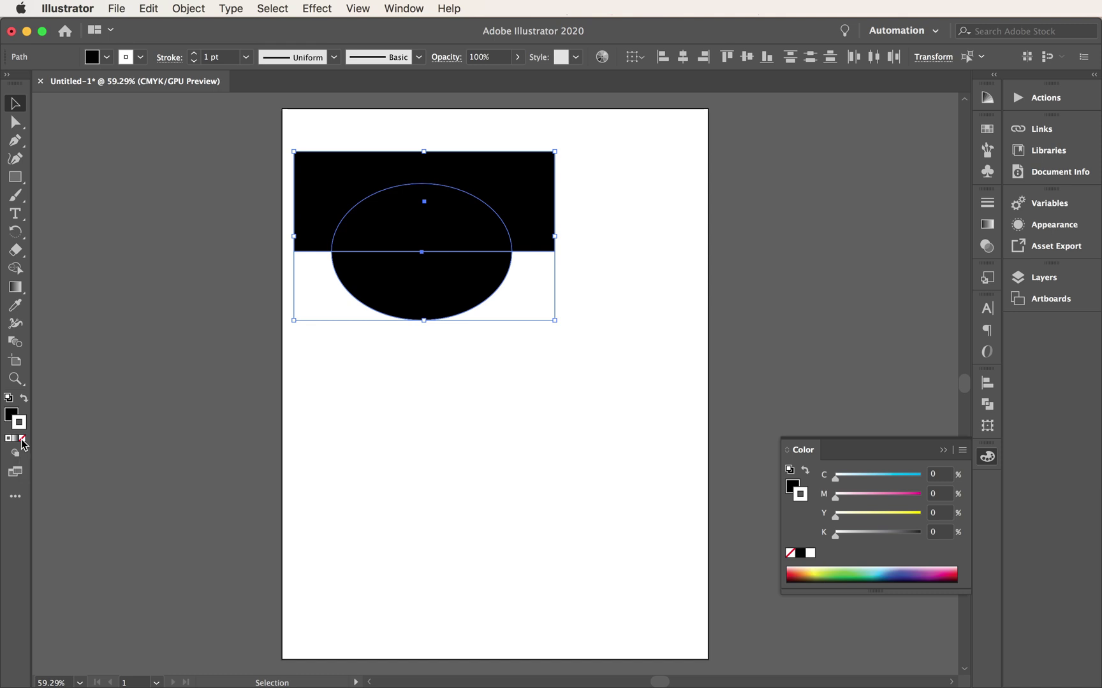
{"action": "left_click", "coordinate": [22, 440]}
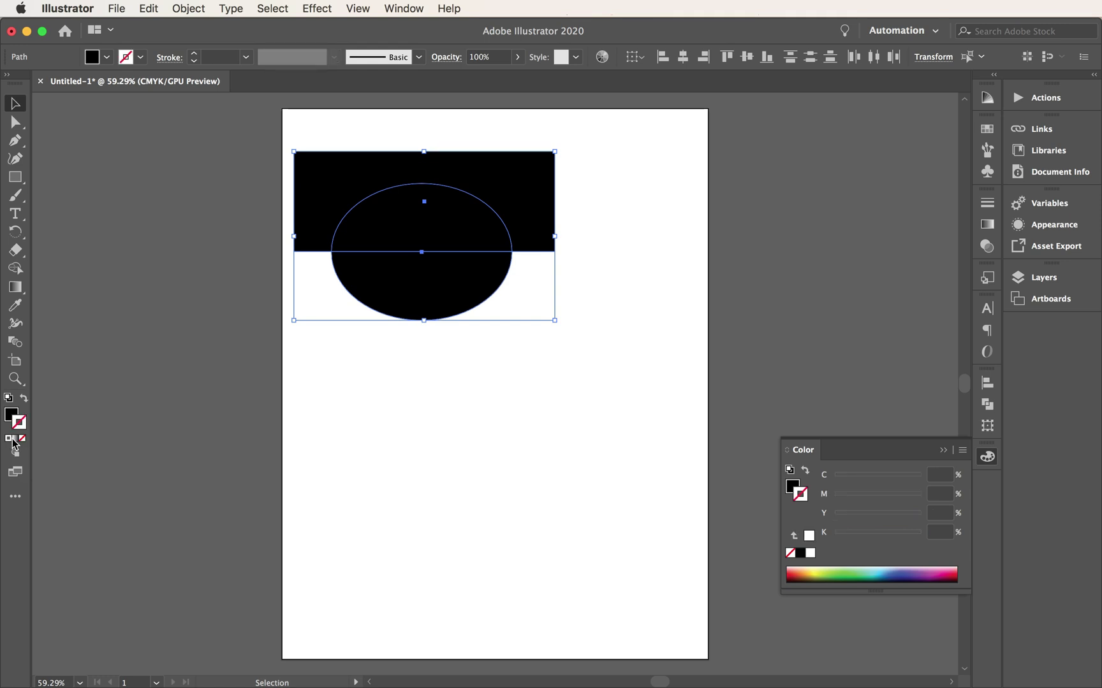
{"action": "left_click", "coordinate": [11, 416]}
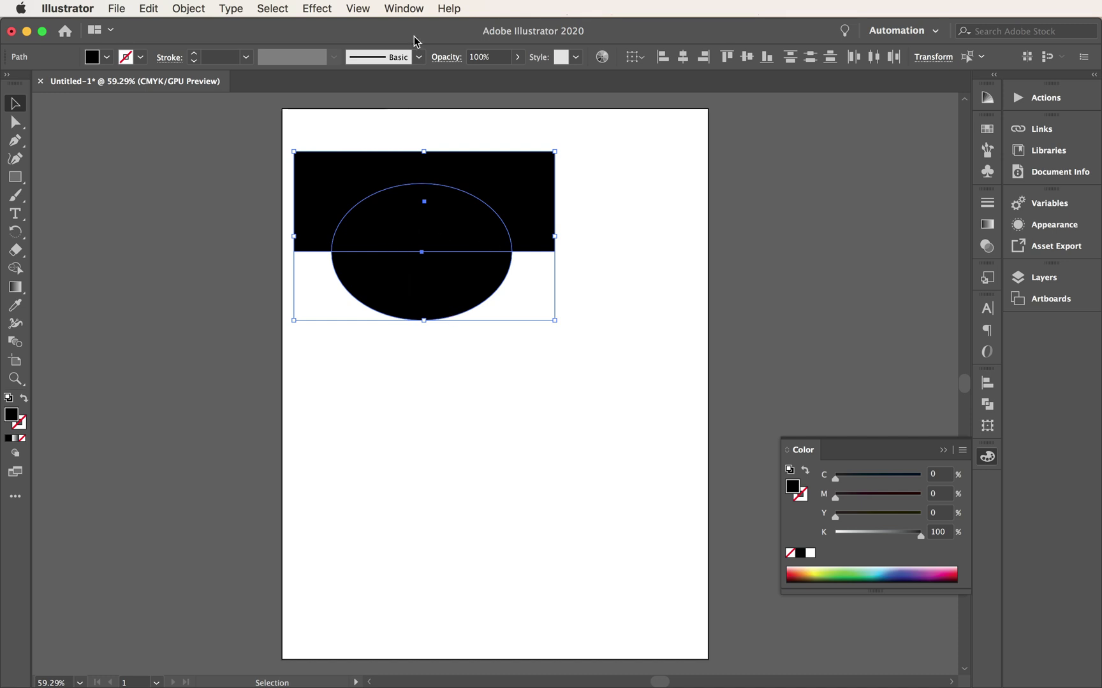
Trim the oval with the overlapping rectangle using the Pathfinder panel.
{"action": "left_click", "coordinate": [413, 8]}
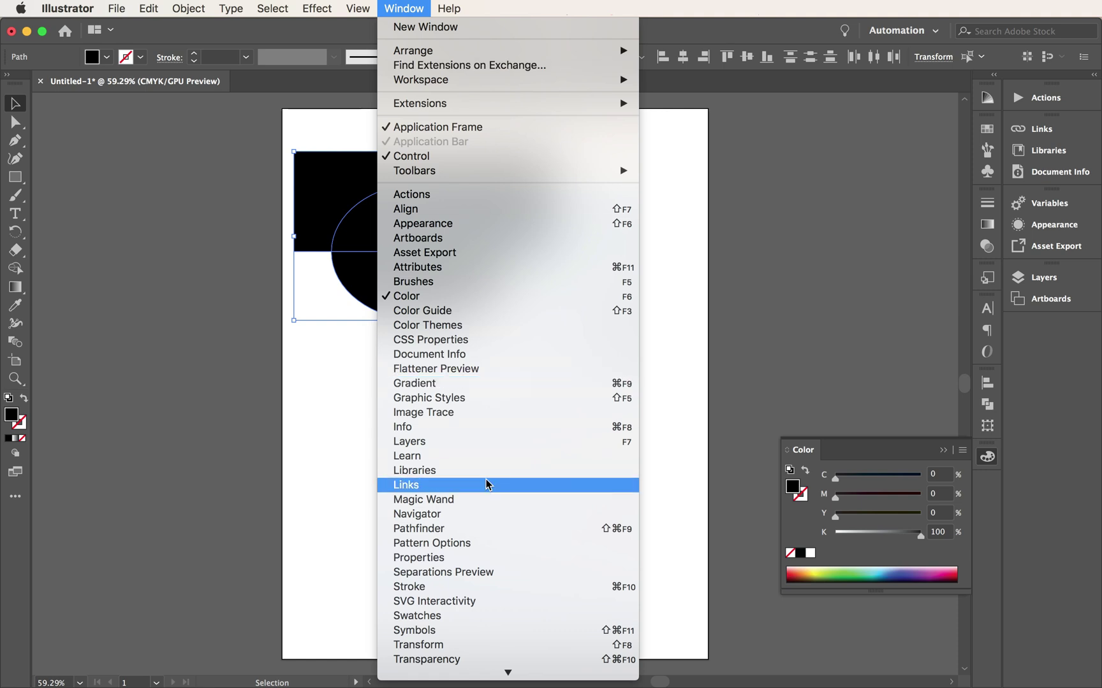
{"action": "left_click", "coordinate": [484, 529]}
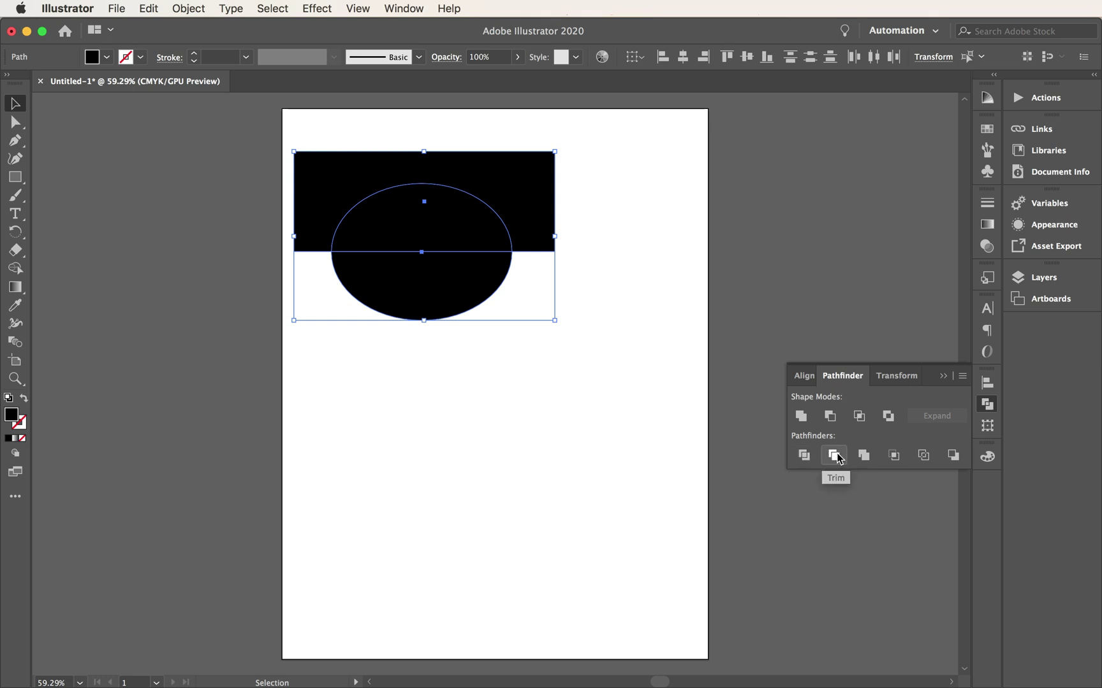
{"action": "left_click", "coordinate": [835, 455]}
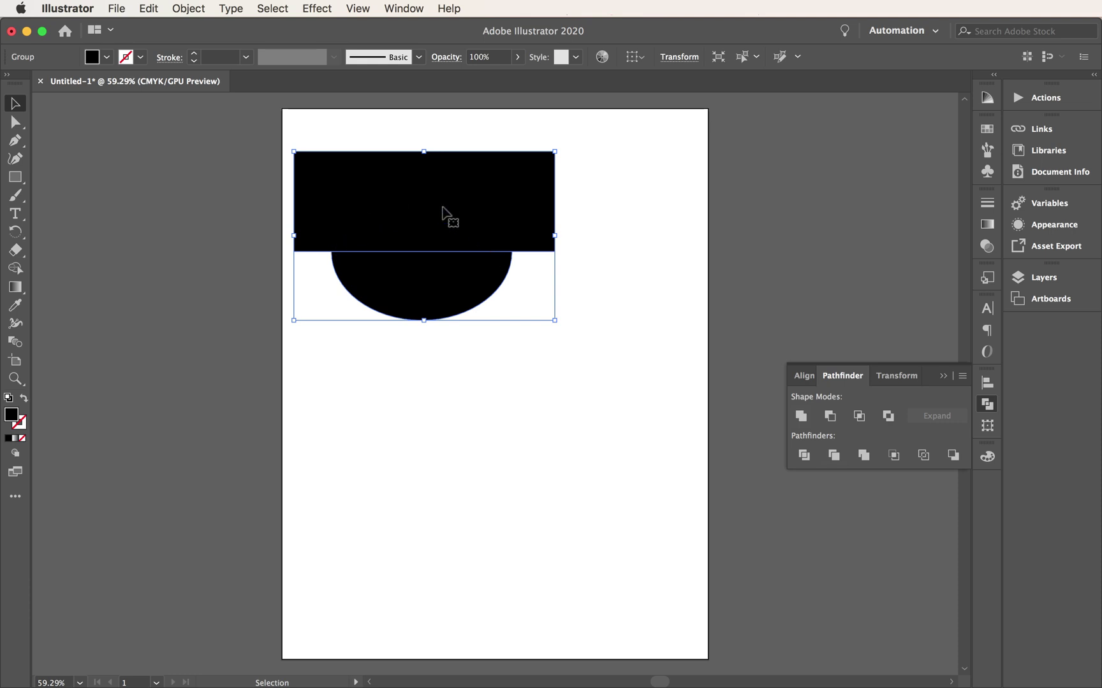
Ungroup the trimmed pieces and delete the black rectangle, keeping the half-oval.
{"action": "left_click", "coordinate": [197, 6]}
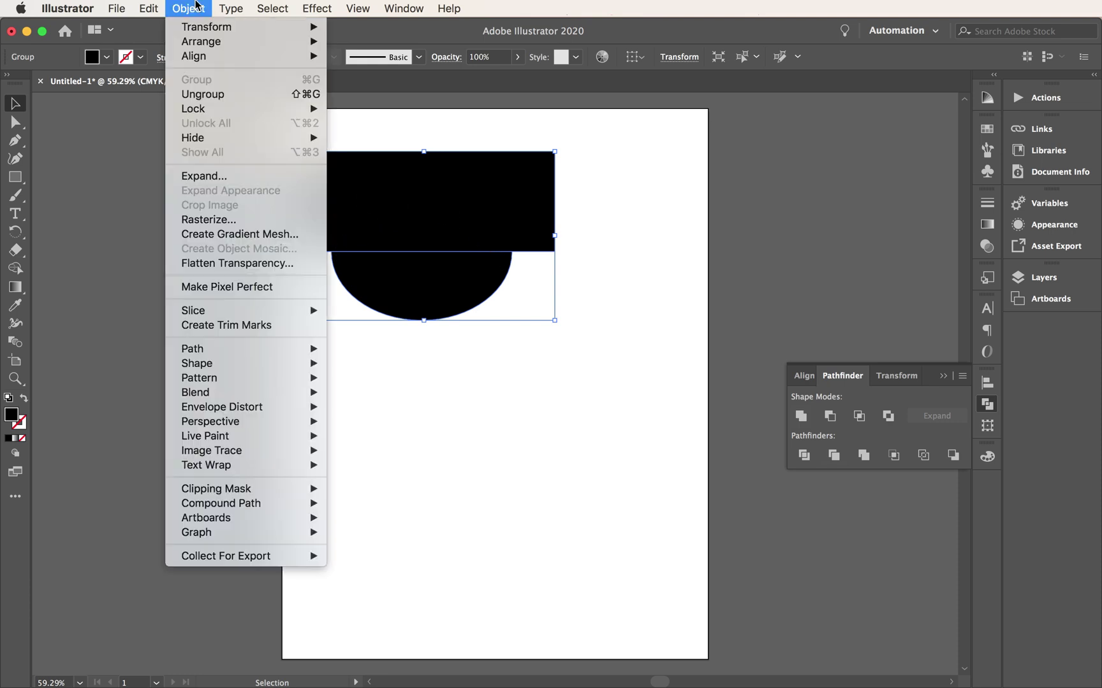
{"action": "left_click", "coordinate": [215, 95]}
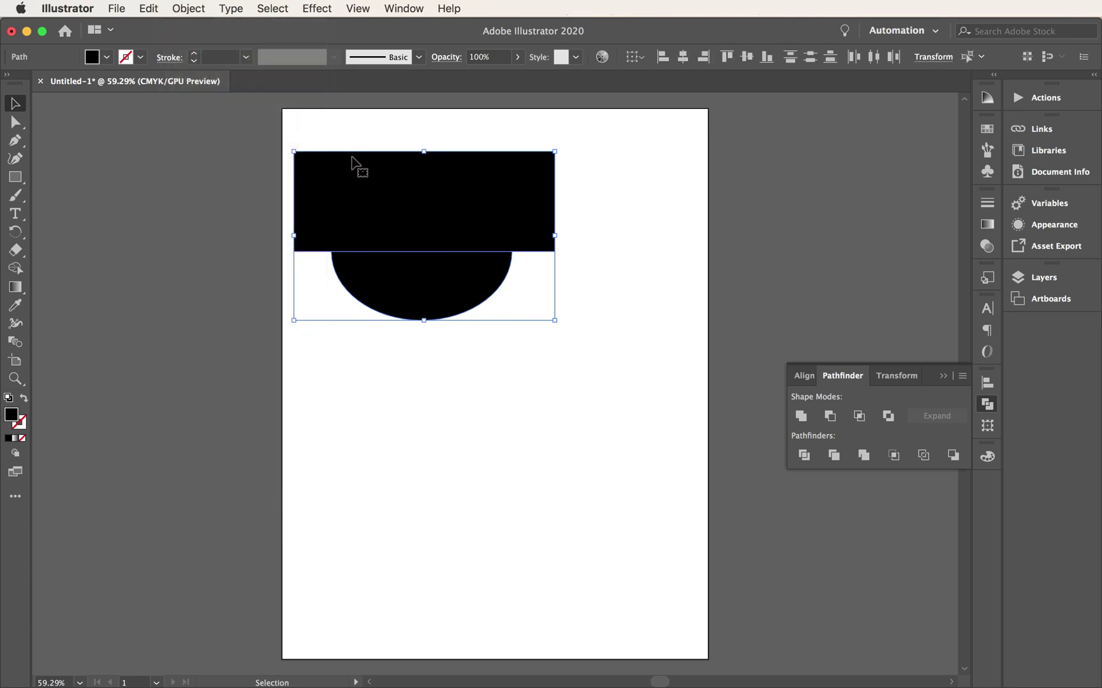
{"action": "left_click", "coordinate": [588, 210]}
{"action": "left_click_drag", "start_coordinate": [526, 229], "coordinate": [546, 194]}
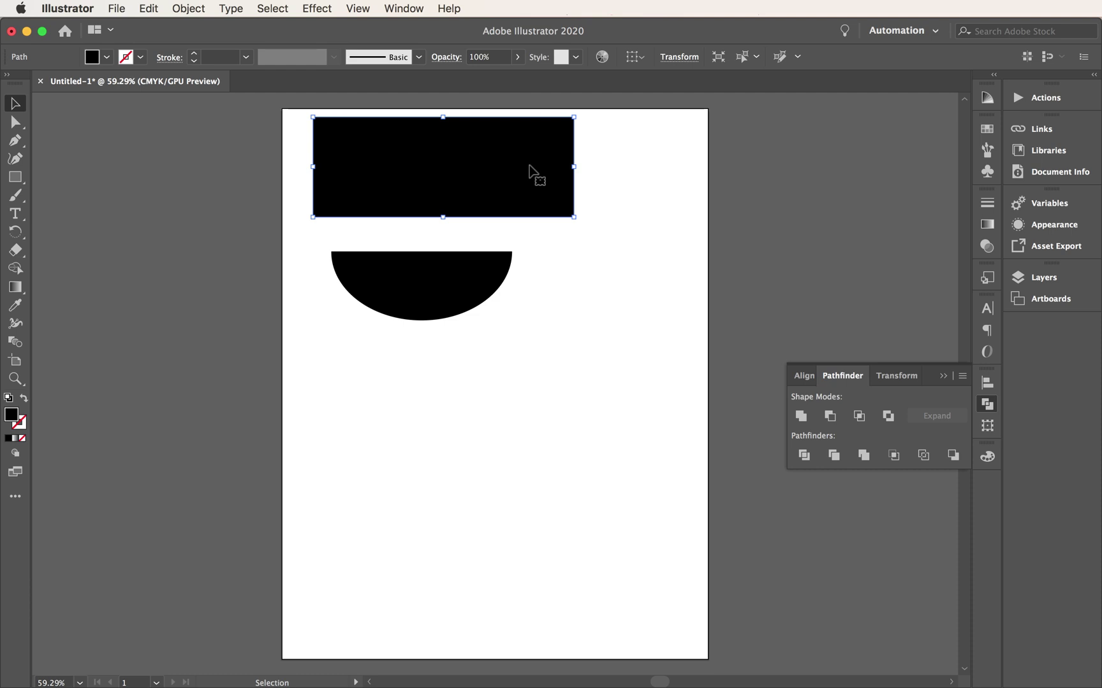
{"action": "left_click", "coordinate": [490, 278]}
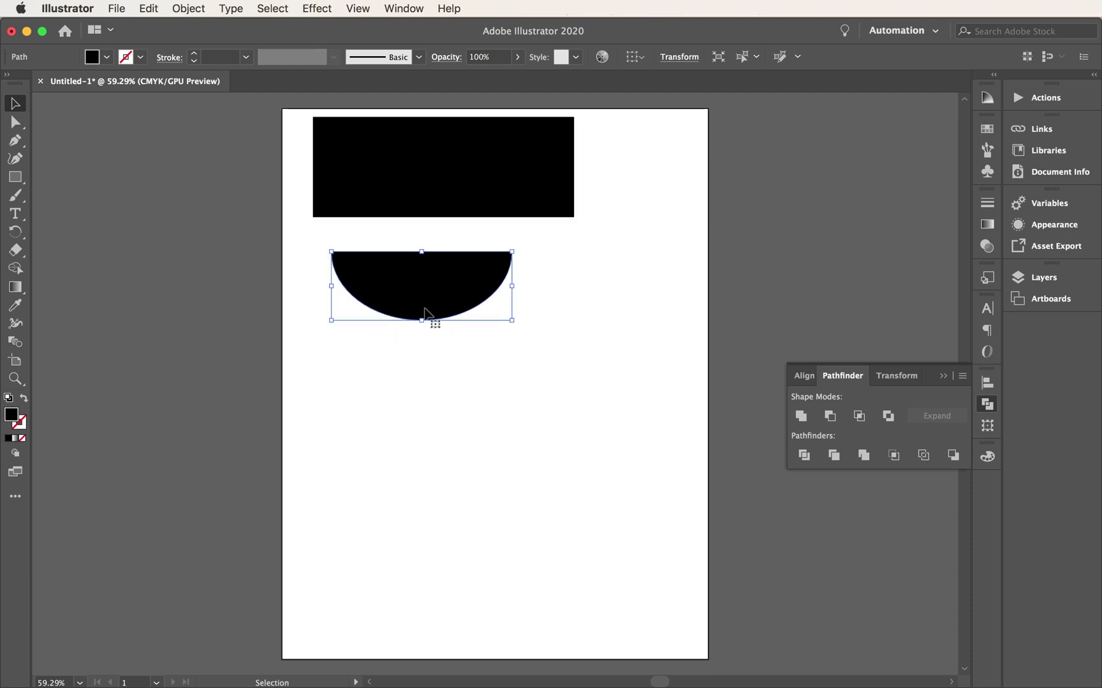
{"action": "left_click", "coordinate": [453, 201]}
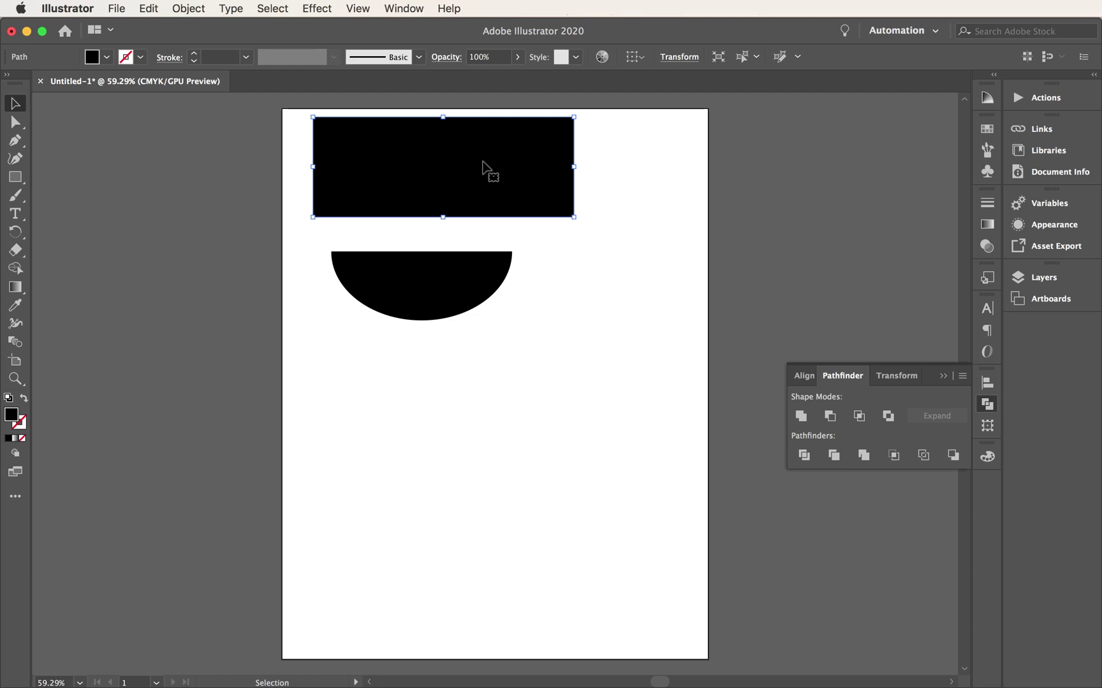
{"action": "key", "text": "Delete"}
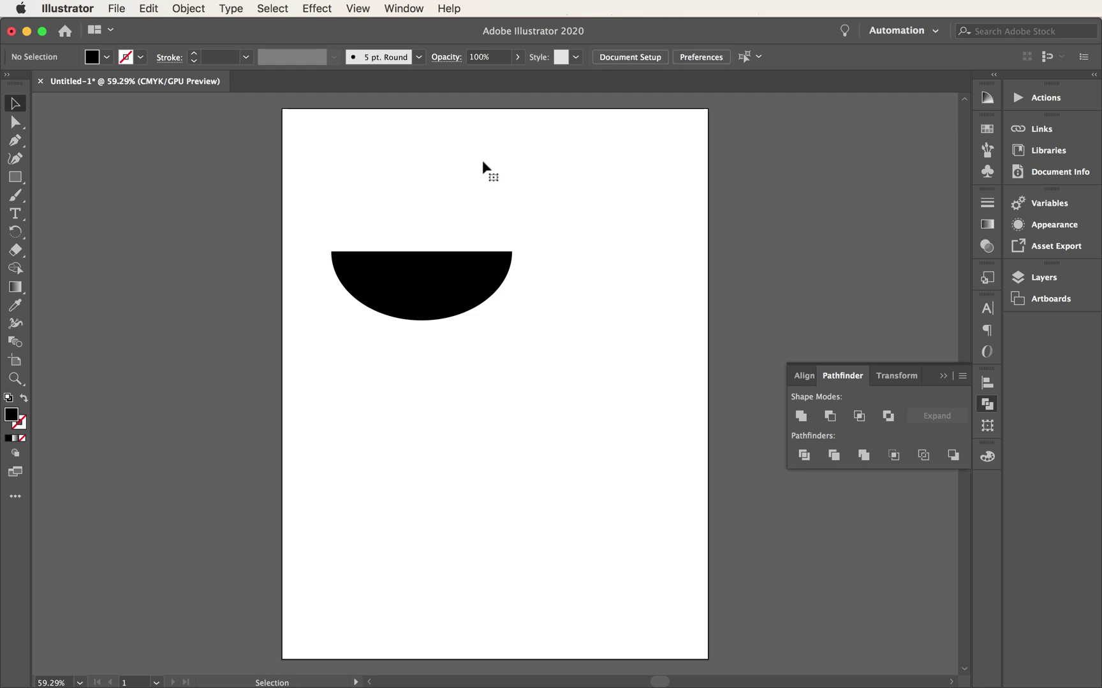
Drag the half-oval's bottom edge down to make it slightly deeper.
{"action": "left_click", "coordinate": [446, 282]}
{"action": "left_click", "coordinate": [412, 359]}
{"action": "left_click", "coordinate": [417, 282]}
{"action": "left_click_drag", "start_coordinate": [422, 321], "coordinate": [422, 331]}
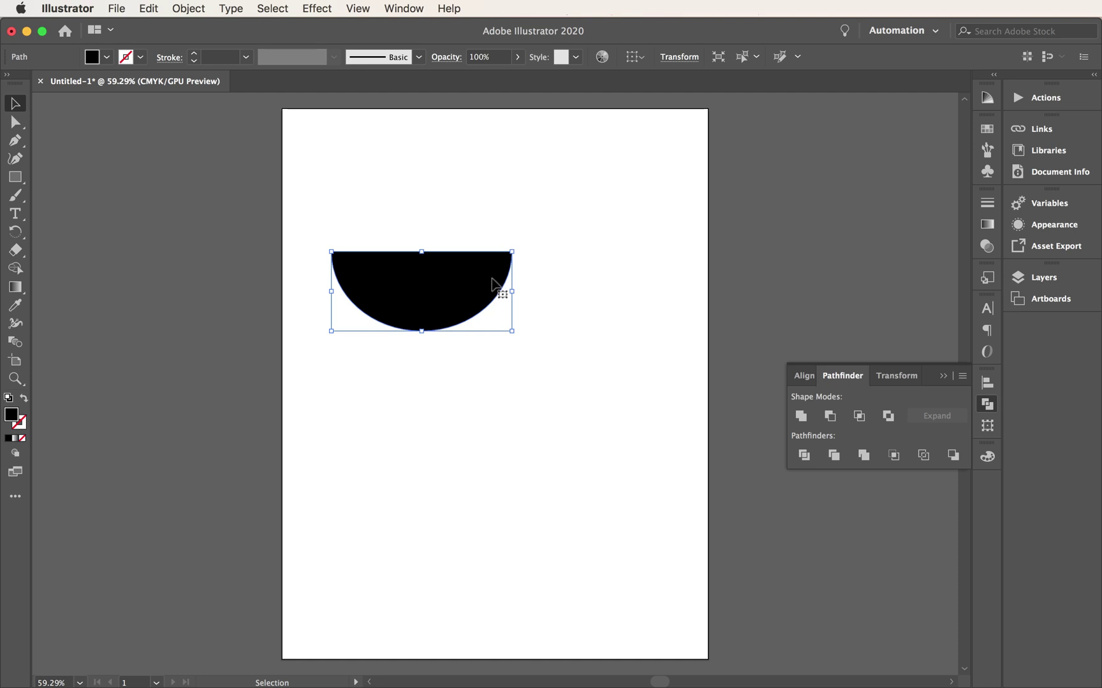
{"action": "mouse_move", "coordinate": [422, 330]}
{"action": "left_mouse_down"}
{"action": "mouse_move", "coordinate": [422, 288]}
{"action": "mouse_move", "coordinate": [422, 337]}
{"action": "left_mouse_up"}
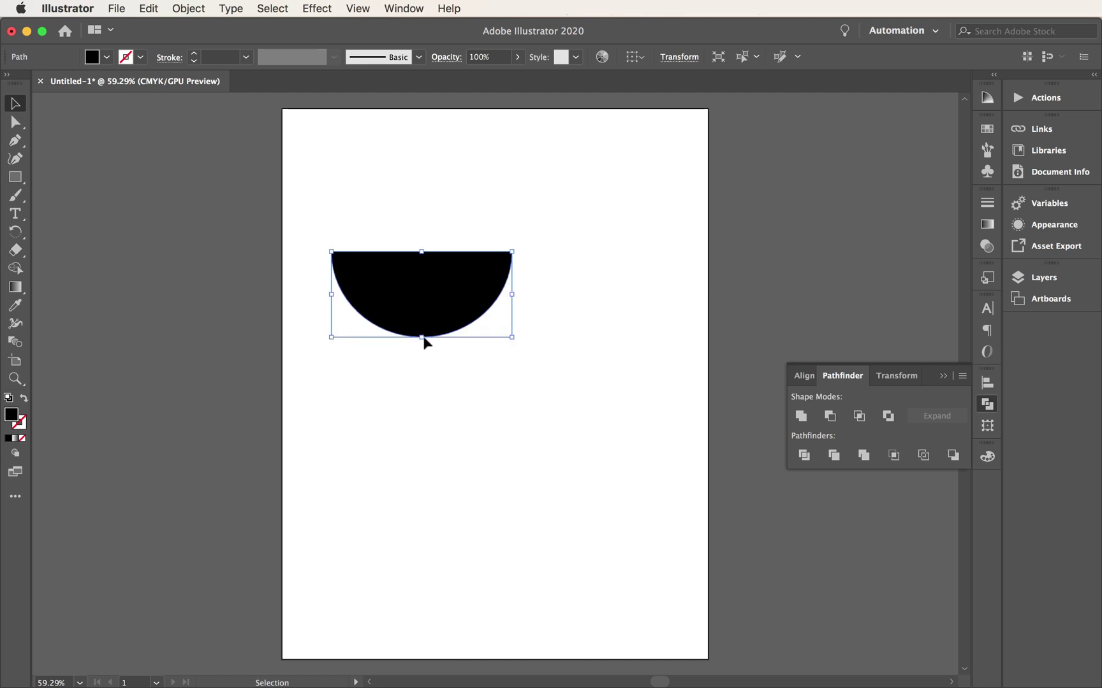
{"action": "left_click", "coordinate": [454, 372]}
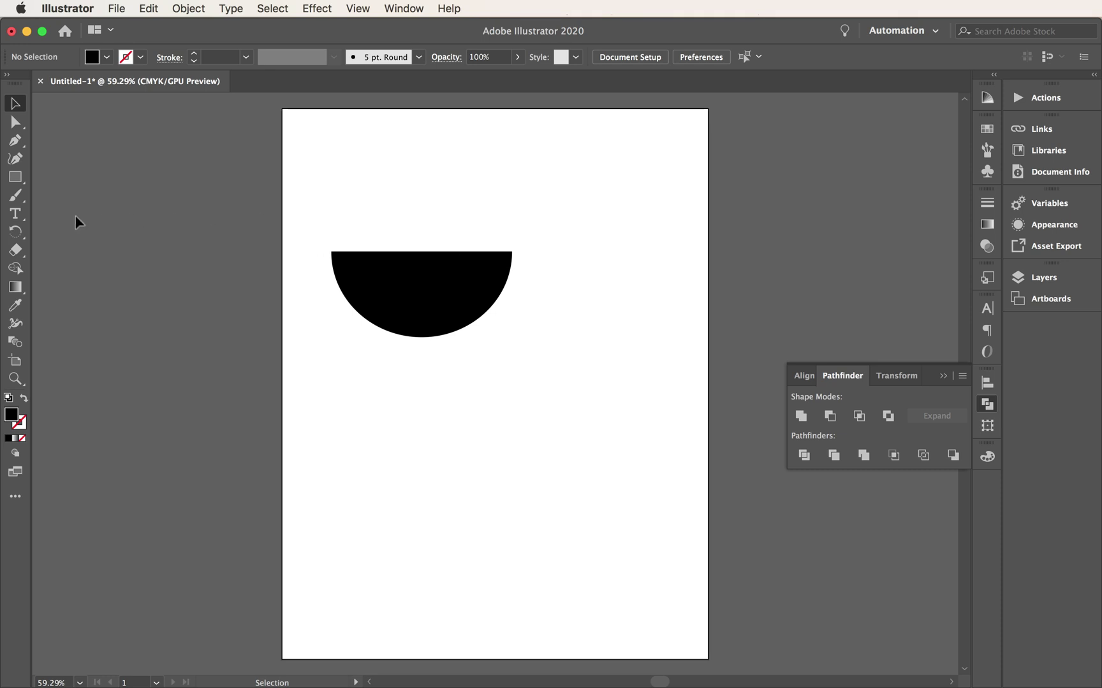
Draw a tiny circle at the half-oval's upper-left and fill it white (FFFFFF).
{"action": "left_click_drag", "start_coordinate": [14, 177], "coordinate": [84, 197]}
{"action": "left_click_drag", "start_coordinate": [358, 265], "coordinate": [361, 268]}
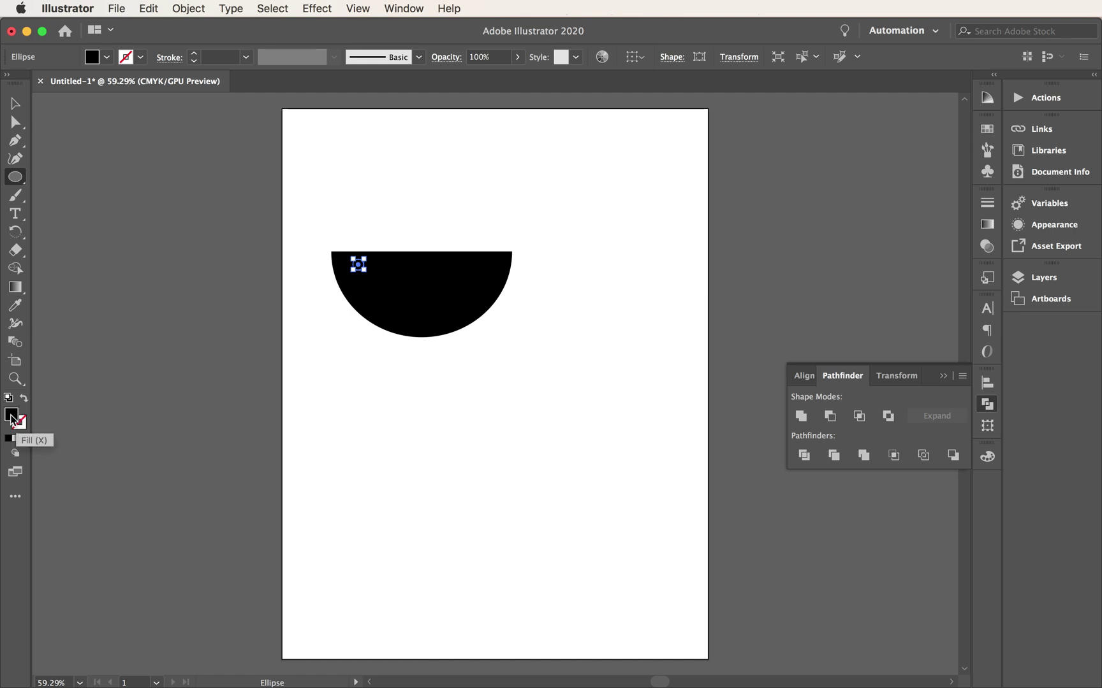
{"action": "double_click", "coordinate": [11, 416]}
{"action": "left_click_drag", "start_coordinate": [683, 327], "coordinate": [654, 198]}
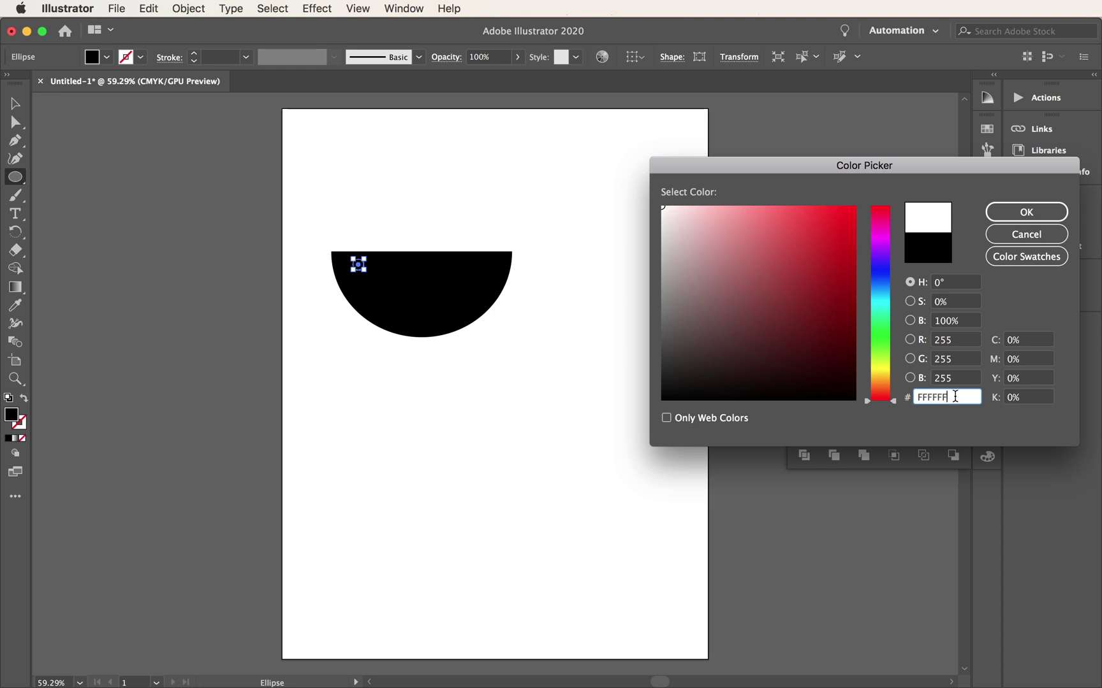
{"action": "left_click", "coordinate": [1026, 215]}
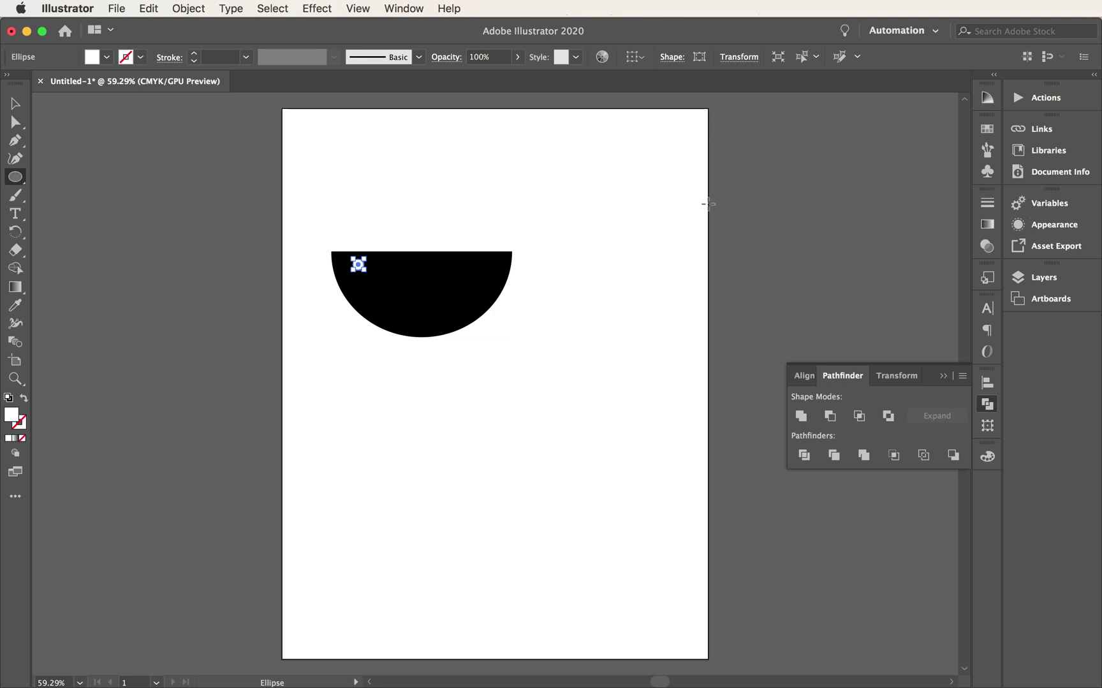
{"action": "left_click", "coordinate": [15, 104]}
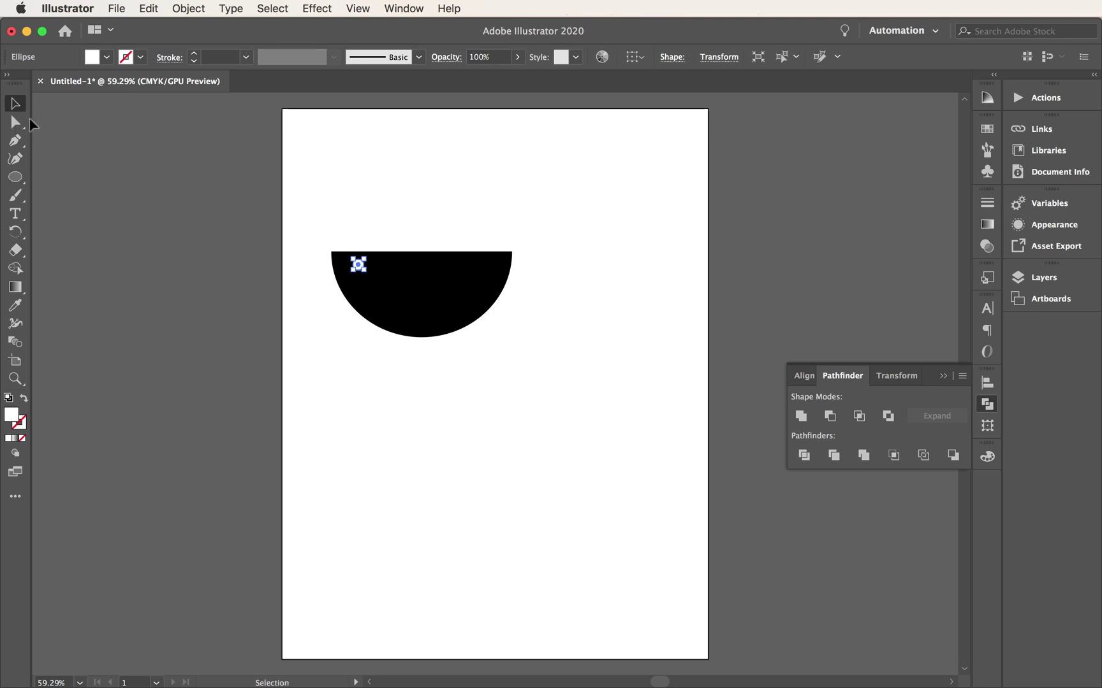
{"action": "left_click", "coordinate": [167, 234]}
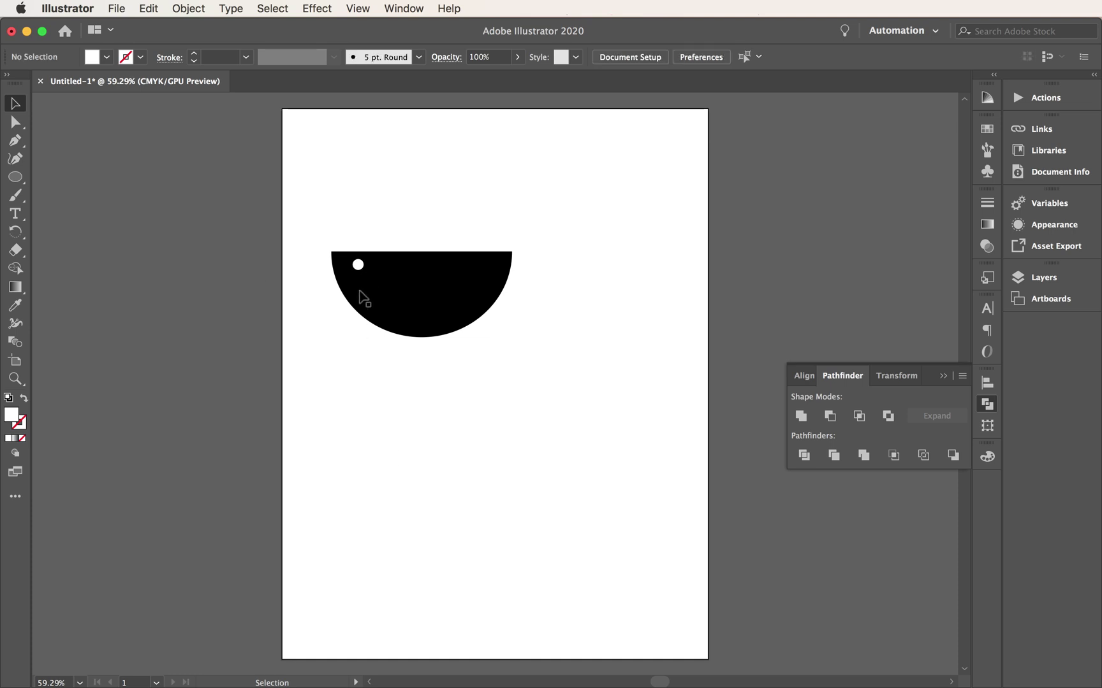
Copy and paste the white hole, placing the copy at the half-oval's top right.
{"action": "left_click", "coordinate": [359, 265]}
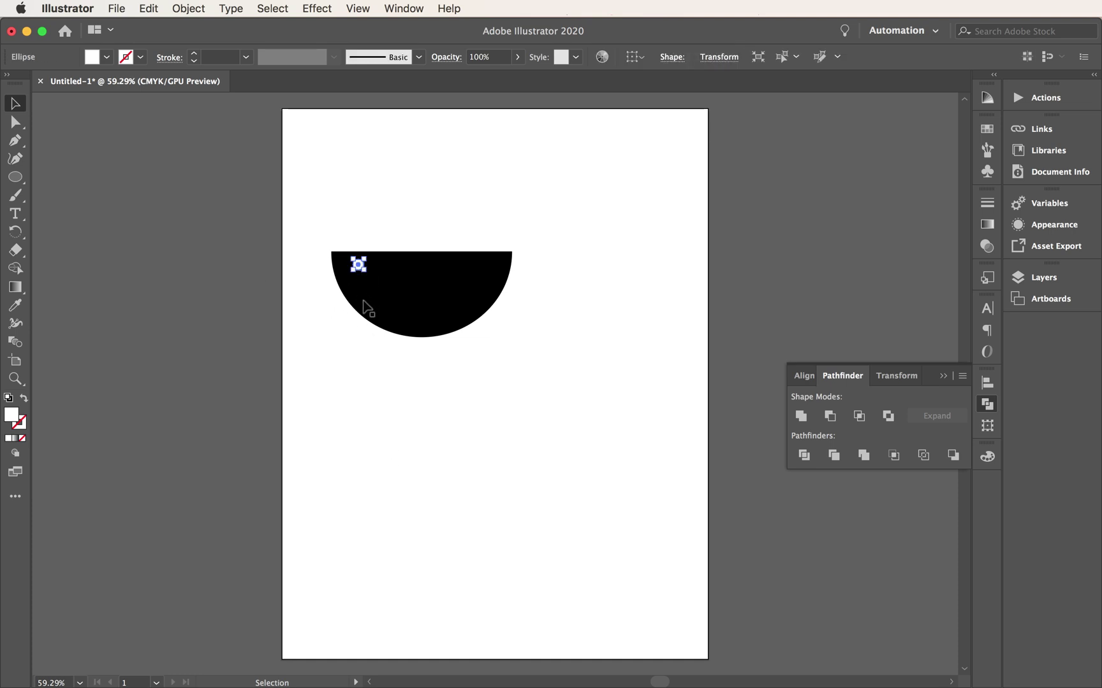
{"action": "left_click", "coordinate": [158, 8]}
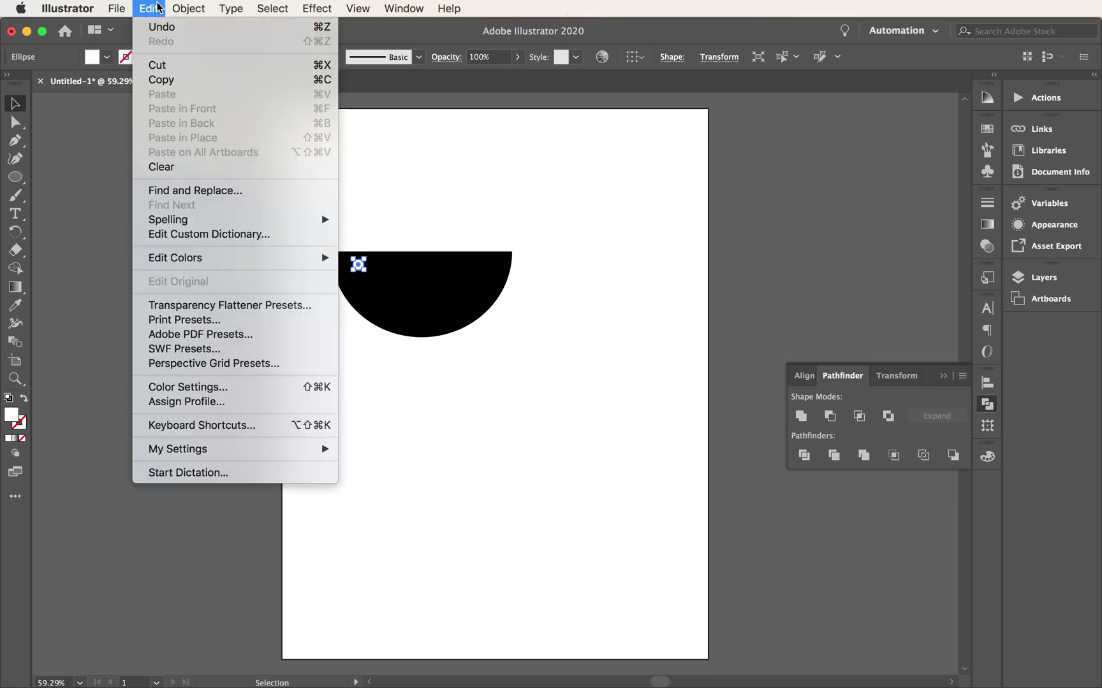
{"action": "left_click", "coordinate": [159, 6]}
{"action": "left_click", "coordinate": [158, 8]}
{"action": "left_click", "coordinate": [167, 94]}
{"action": "left_click_drag", "start_coordinate": [494, 385], "coordinate": [485, 266]}
{"action": "left_click", "coordinate": [570, 348]}
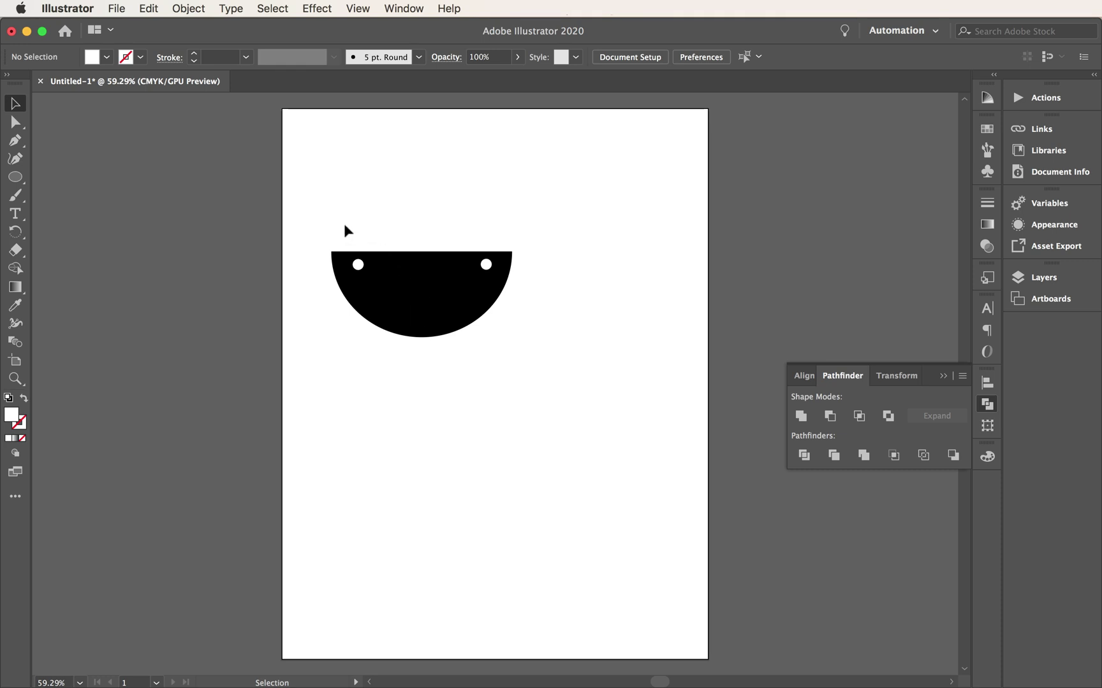
Select only the two white holes and show the Align panel.
{"action": "left_click_drag", "start_coordinate": [331, 224], "coordinate": [529, 291]}
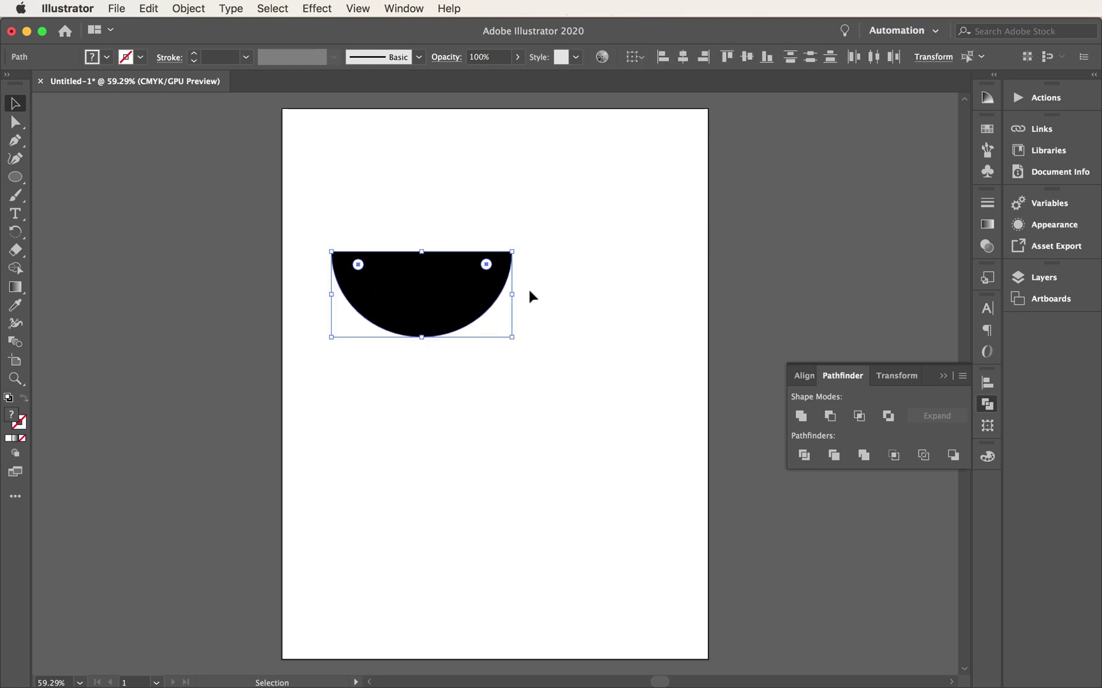
{"action": "left_click_drag", "start_coordinate": [571, 324], "coordinate": [478, 298]}
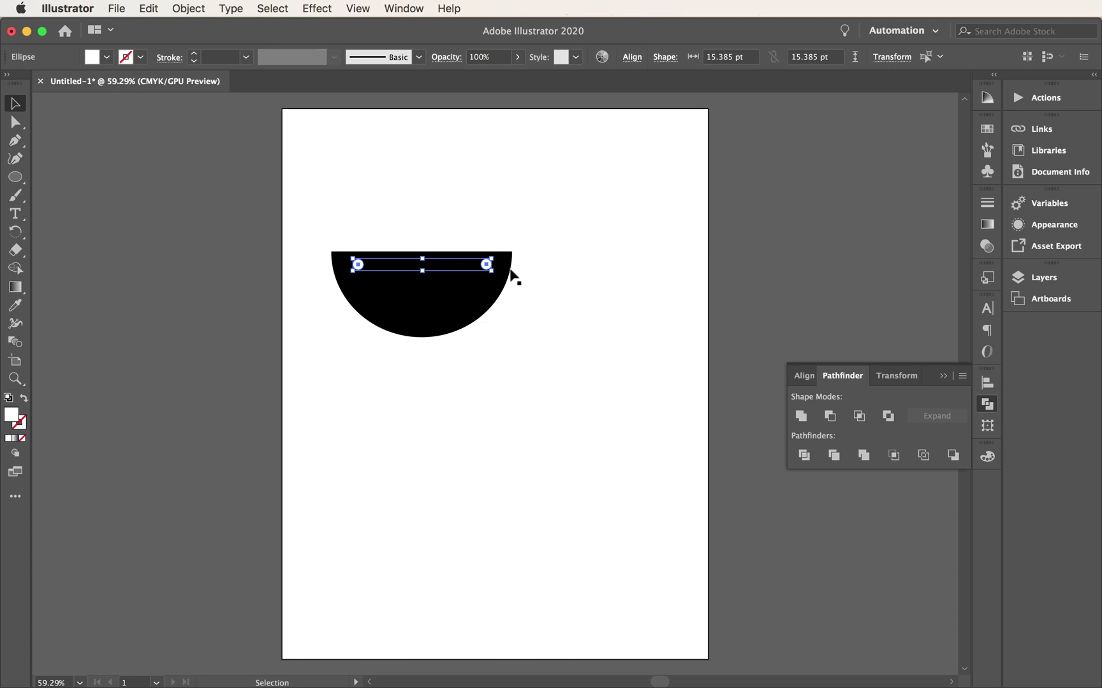
{"action": "left_click", "coordinate": [404, 8]}
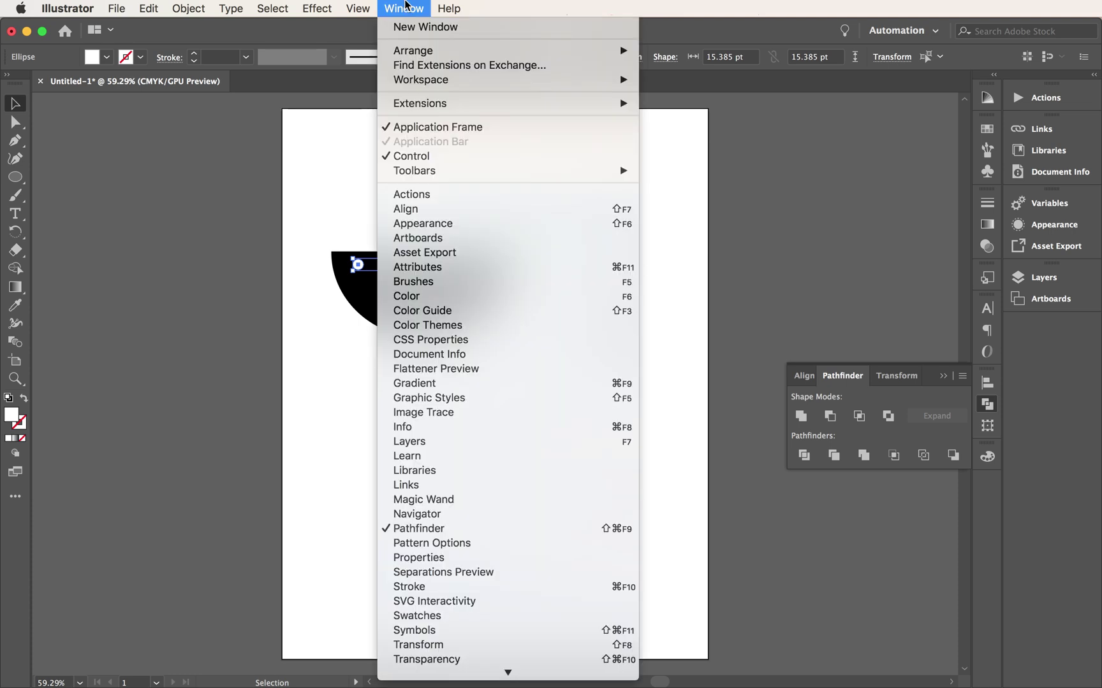
{"action": "left_click", "coordinate": [434, 209]}
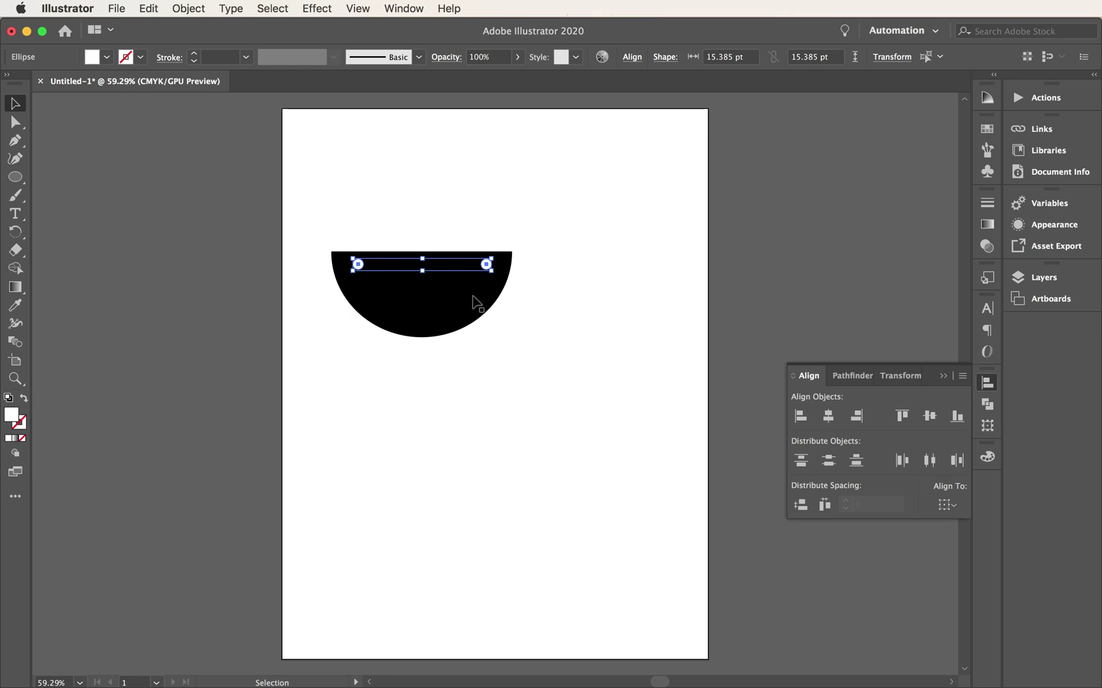
Group the two white holes and center them horizontally over the black half-oval.
{"action": "left_click", "coordinate": [945, 377]}
{"action": "left_click", "coordinate": [204, 3]}
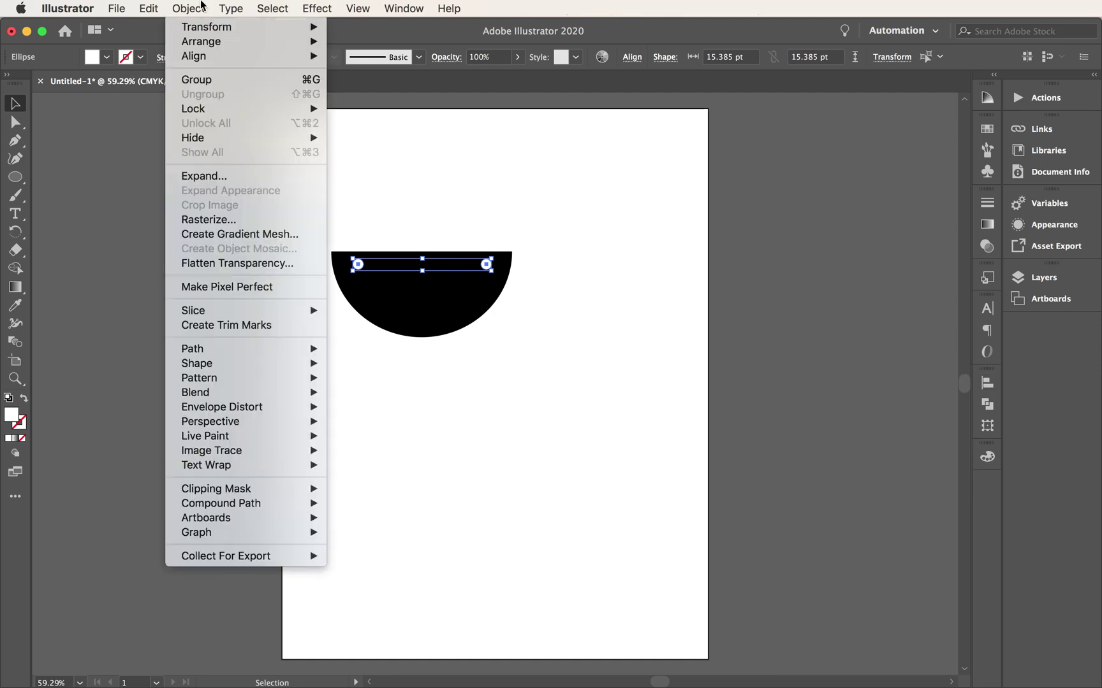
{"action": "left_click", "coordinate": [207, 81]}
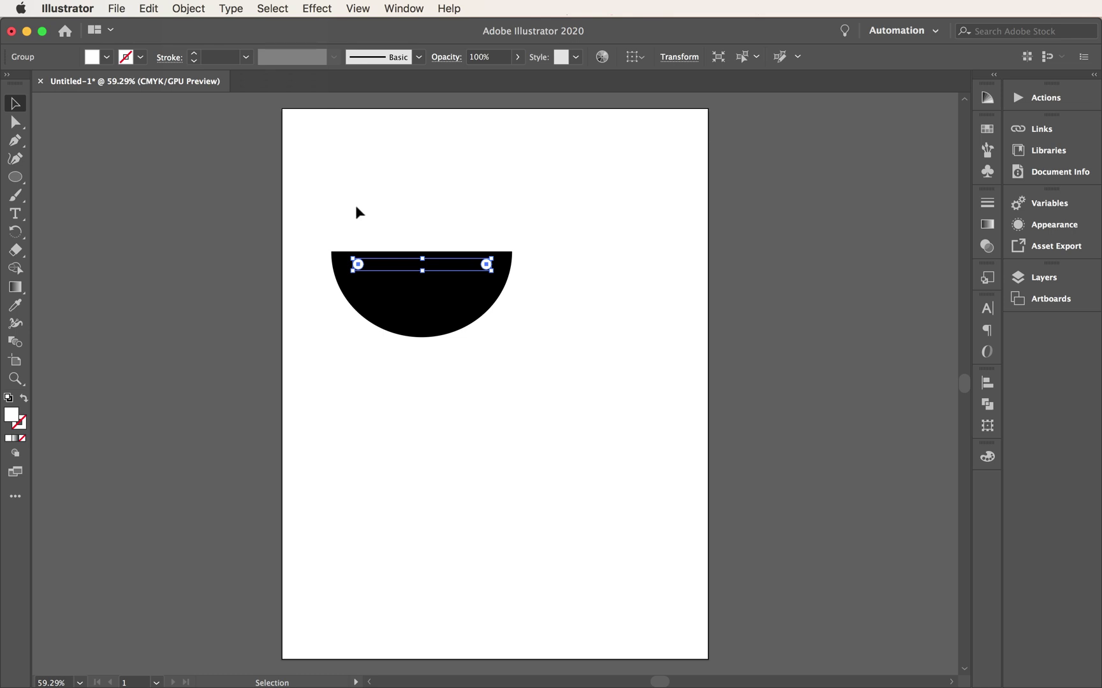
{"action": "left_click_drag", "start_coordinate": [306, 206], "coordinate": [539, 364]}
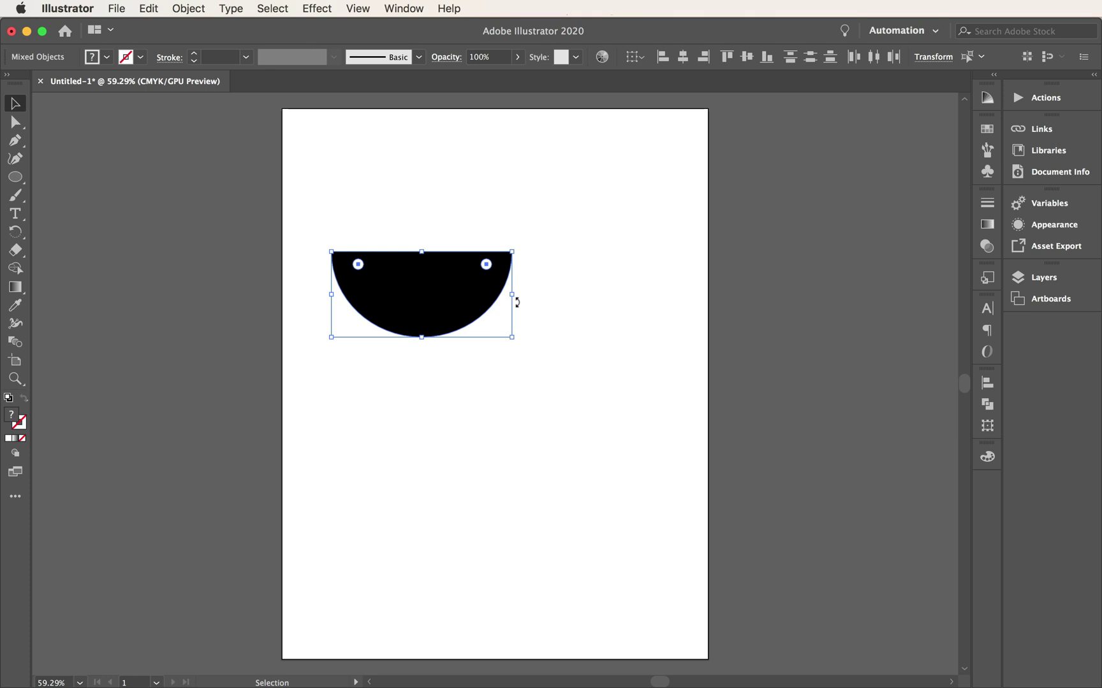
{"action": "left_click", "coordinate": [987, 382]}
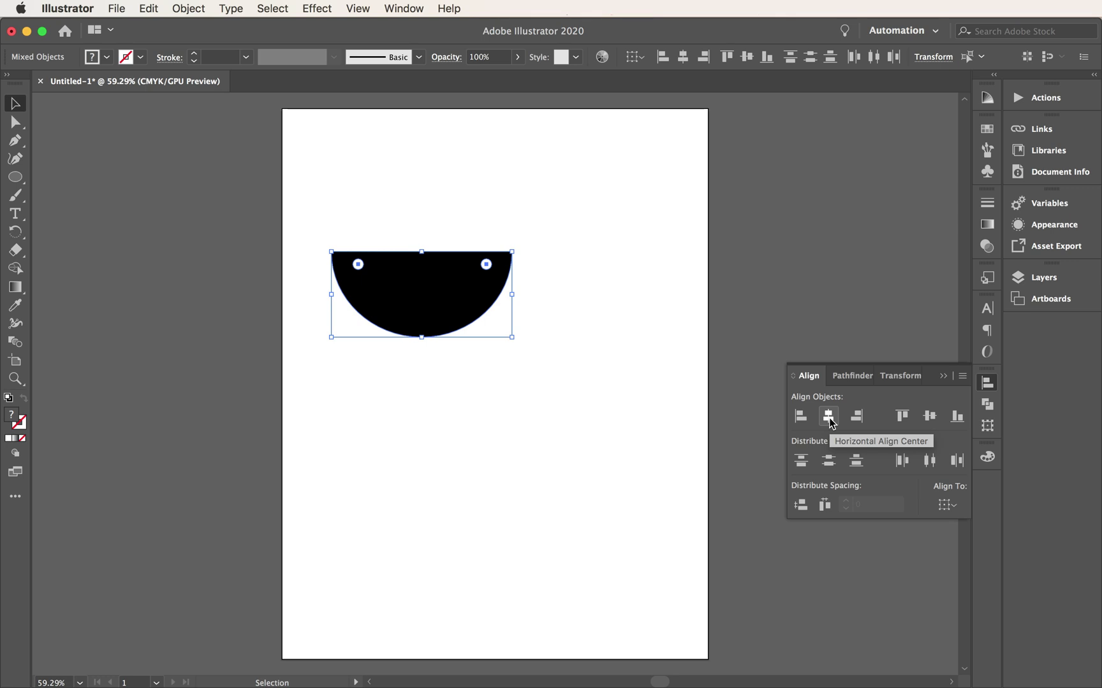
{"action": "left_click", "coordinate": [828, 418]}
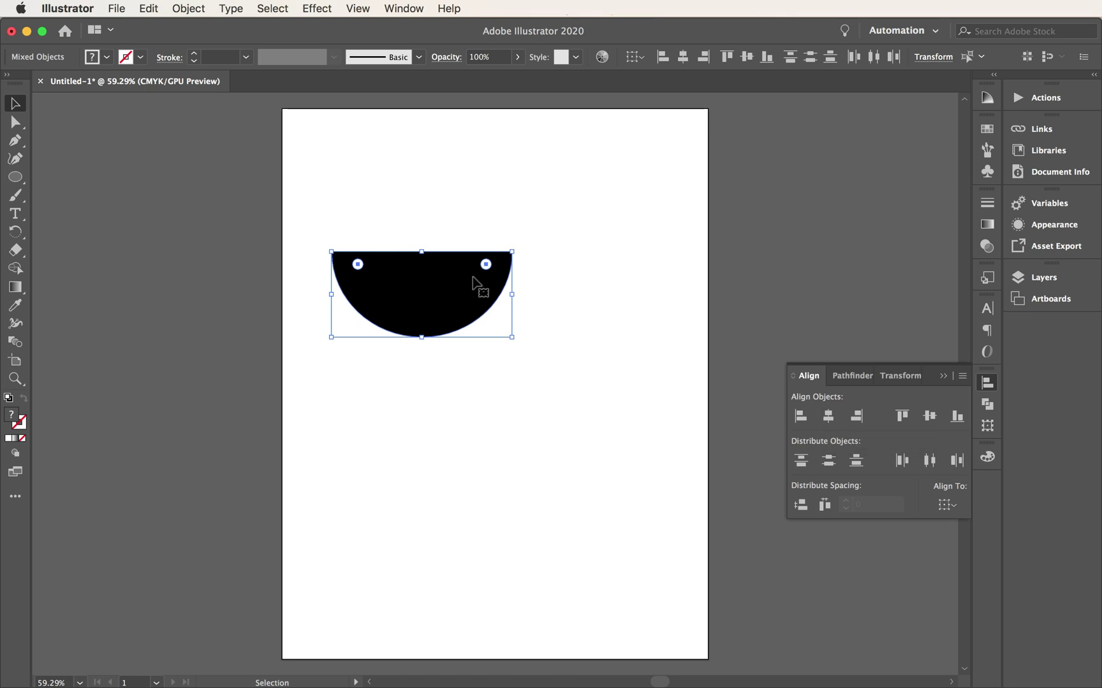
{"action": "left_click", "coordinate": [377, 384]}
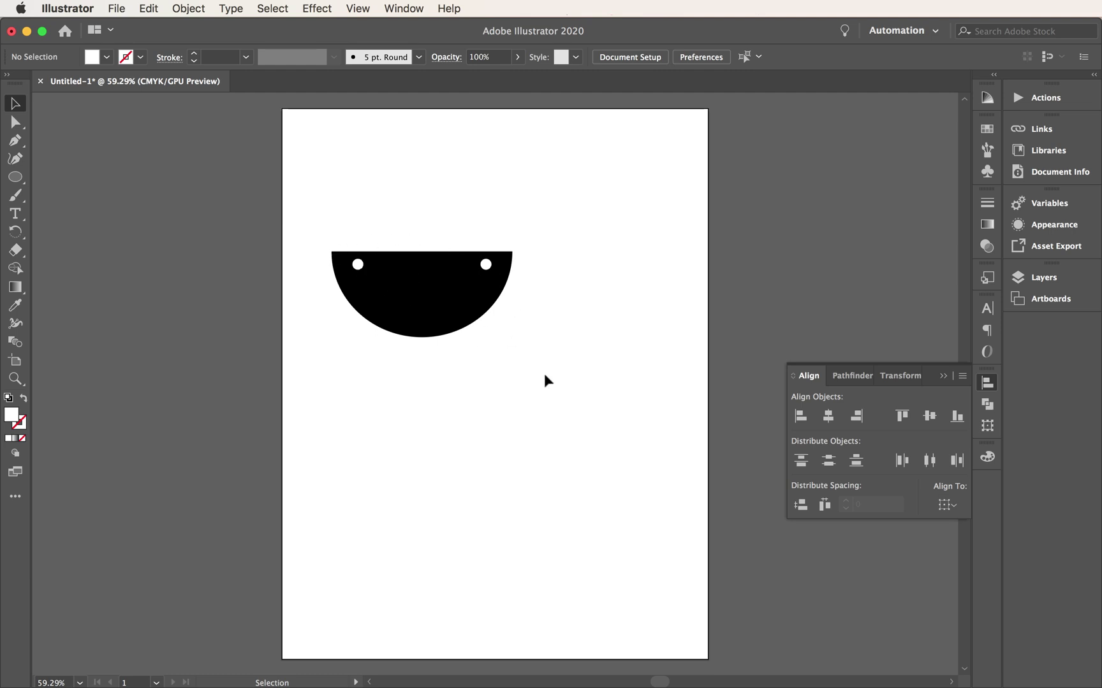
Copy the holed half-oval and paste a duplicate below and right of the original.
{"action": "left_click_drag", "start_coordinate": [543, 376], "coordinate": [318, 227]}
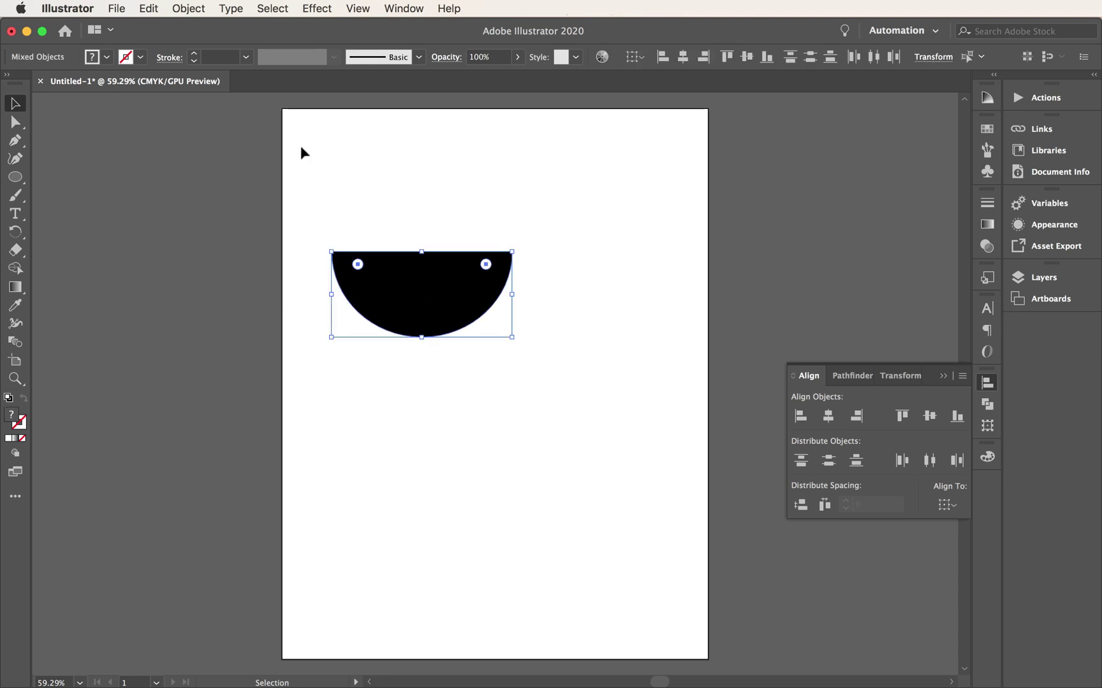
{"action": "left_click", "coordinate": [149, 9]}
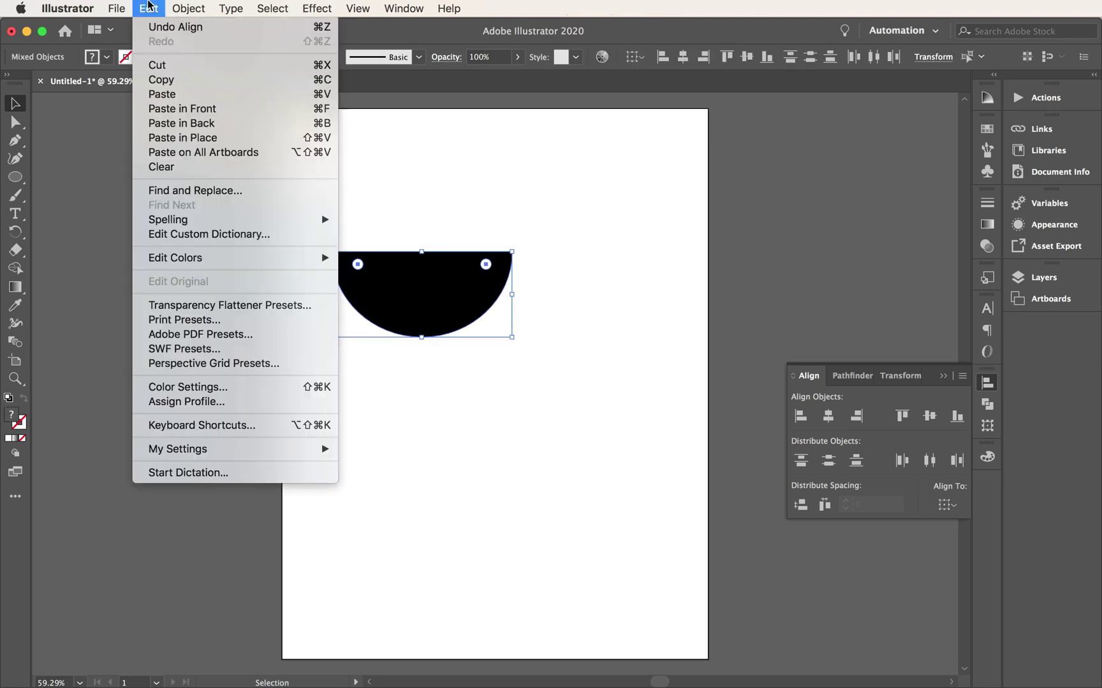
{"action": "left_click", "coordinate": [163, 93]}
{"action": "left_click_drag", "start_coordinate": [517, 393], "coordinate": [601, 423]}
Apply Pathfinder Trim to the duplicate's overlapping shapes.
{"action": "left_click", "coordinate": [853, 377]}
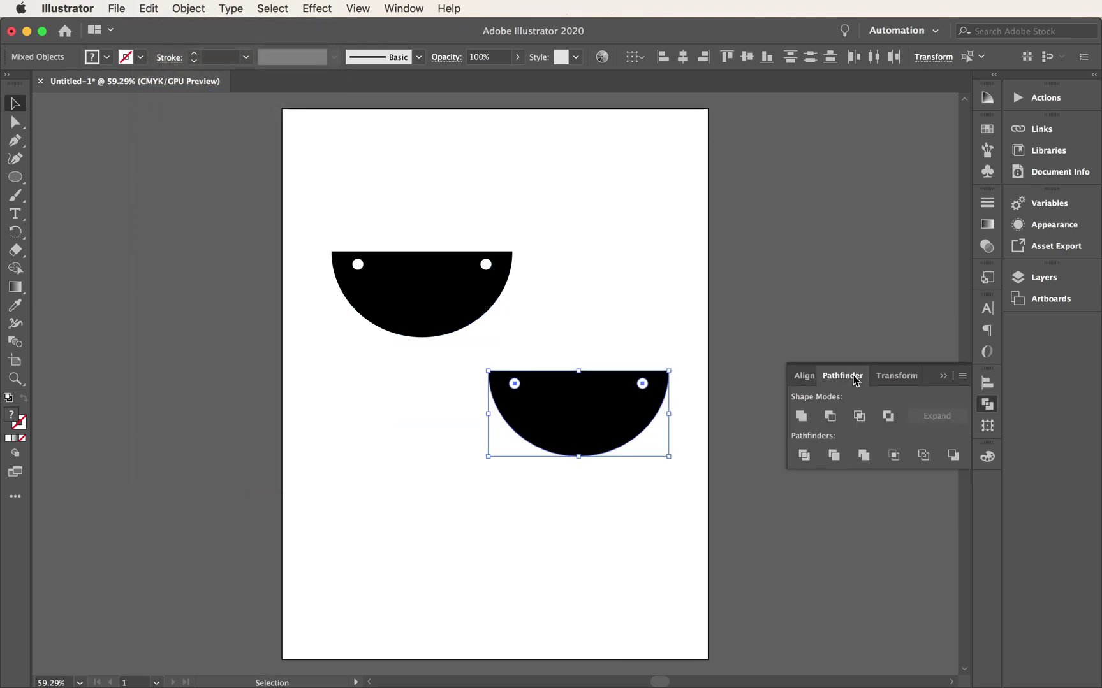
{"action": "left_click", "coordinate": [402, 7]}
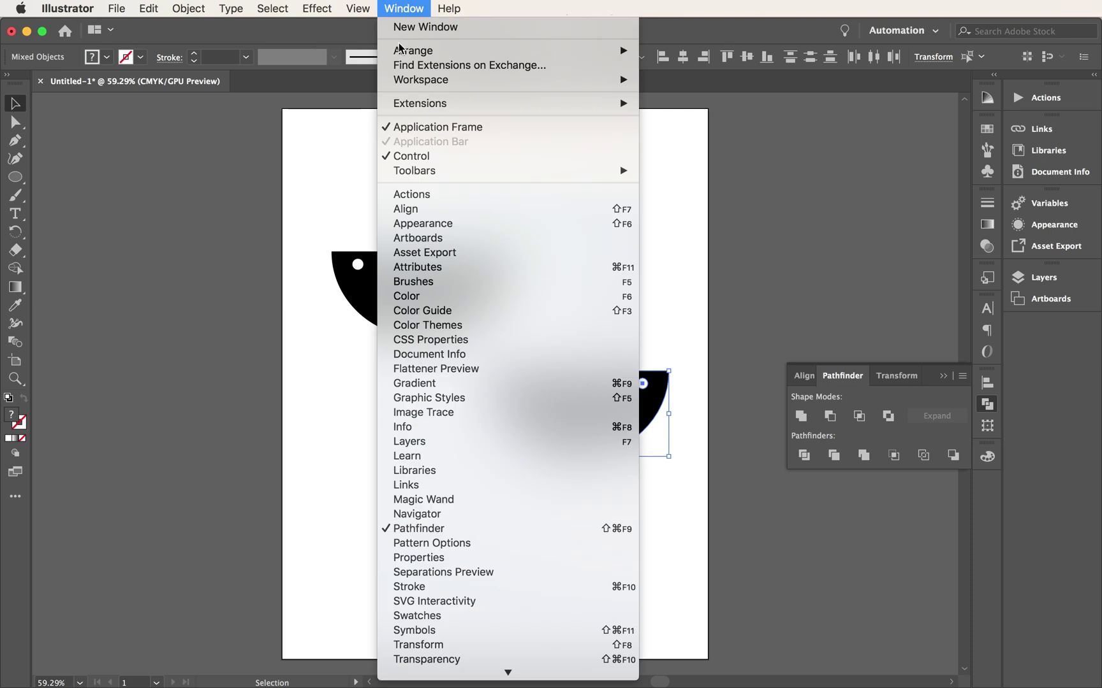
{"action": "left_click", "coordinate": [679, 415]}
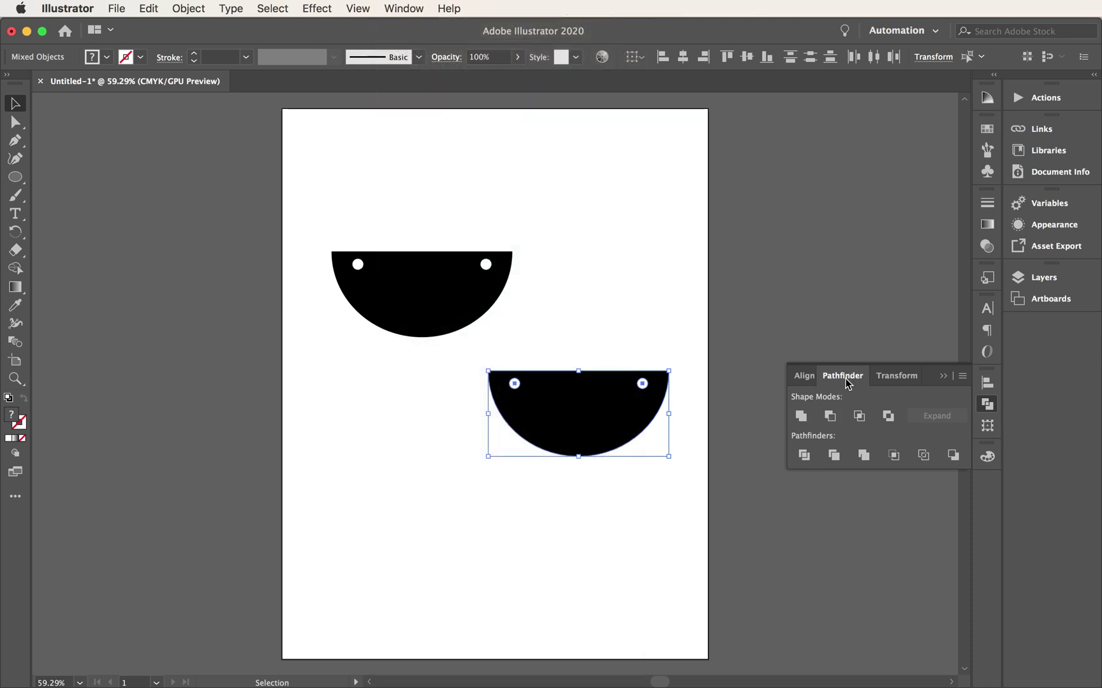
{"action": "left_click", "coordinate": [834, 455]}
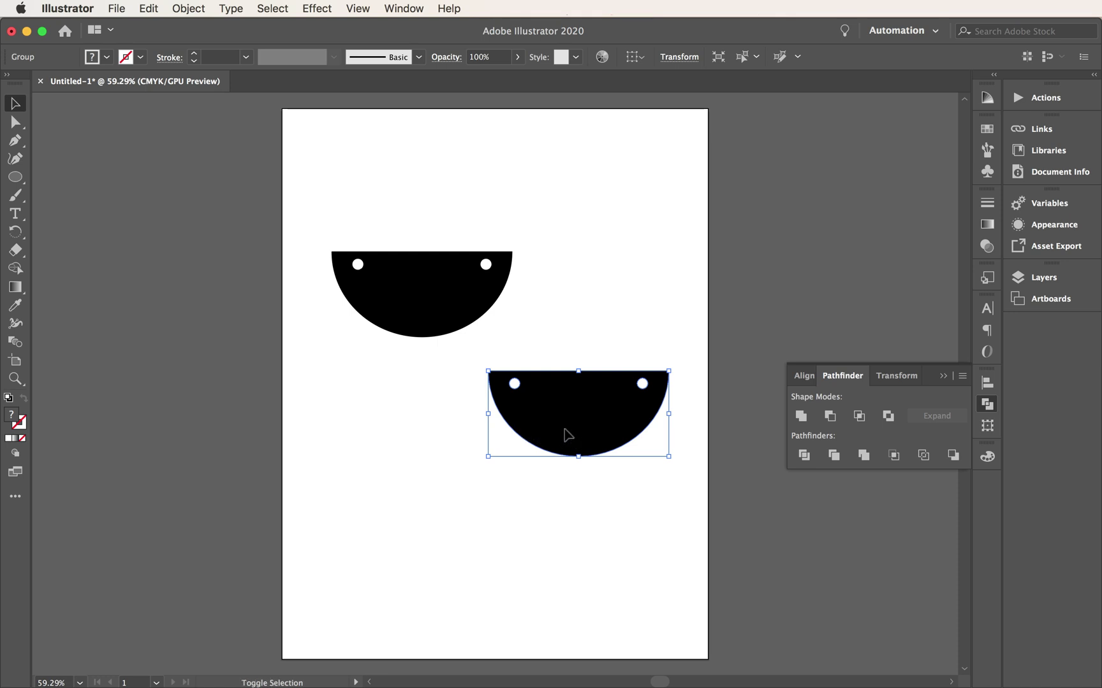
Select the trimmed lower copy and ungroup it with Object > Ungroup.
{"action": "left_click", "coordinate": [564, 431], "text": "shift"}
{"action": "left_click", "coordinate": [564, 435]}
{"action": "left_click", "coordinate": [578, 325]}
{"action": "left_click", "coordinate": [573, 423]}
{"action": "left_click", "coordinate": [189, 7]}
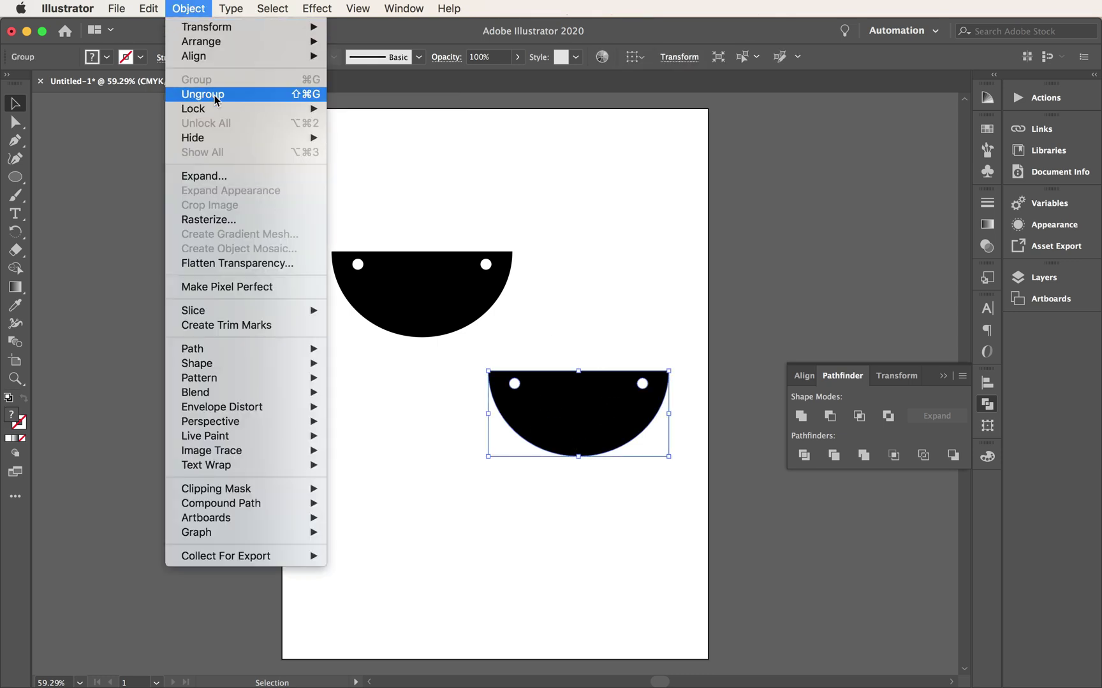
{"action": "left_click", "coordinate": [216, 95]}
Drag the holed half-circle down-left, then select the leftover white circles left behind.
{"action": "left_click", "coordinate": [583, 349]}
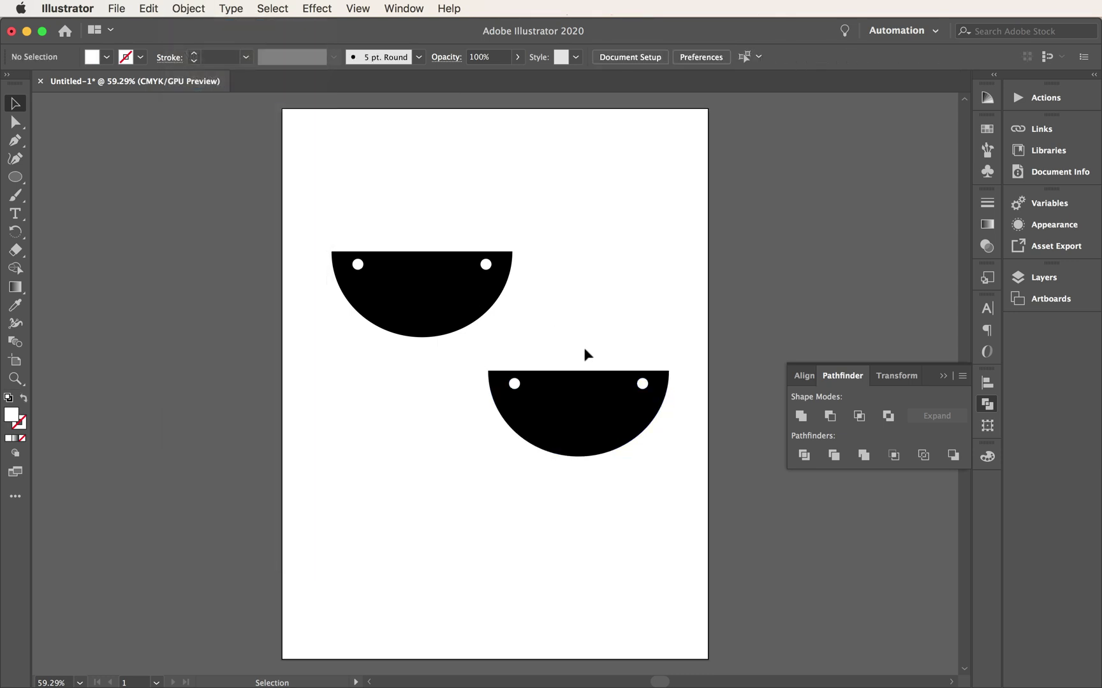
{"action": "left_click", "coordinate": [579, 406]}
{"action": "left_click_drag", "start_coordinate": [599, 406], "coordinate": [466, 479]}
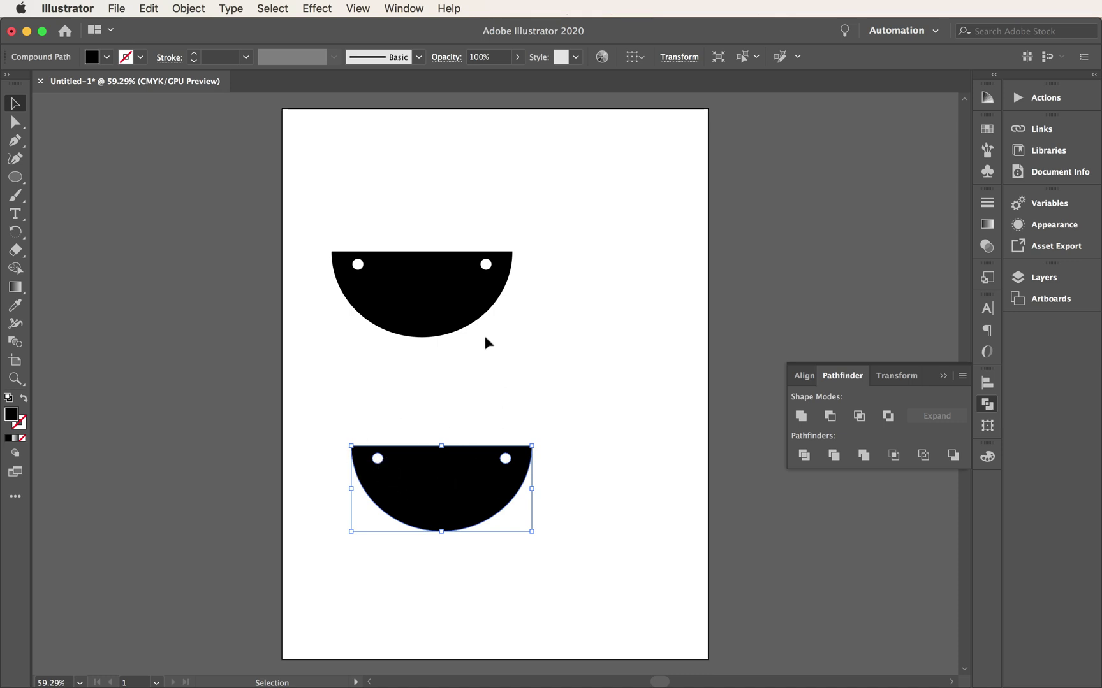
{"action": "left_click_drag", "start_coordinate": [486, 346], "coordinate": [610, 391]}
{"action": "left_click_drag", "start_coordinate": [690, 403], "coordinate": [696, 404]}
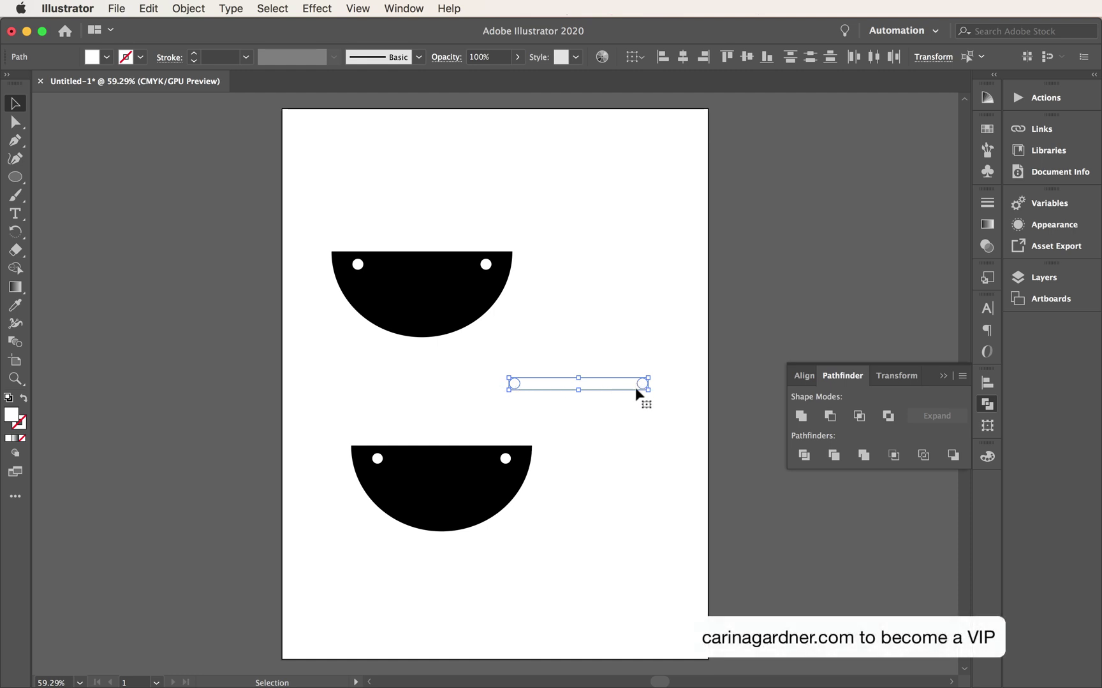
Reposition the holed half-oval copy up and right, just below-right of the original banner.
{"action": "left_click", "coordinate": [629, 424]}
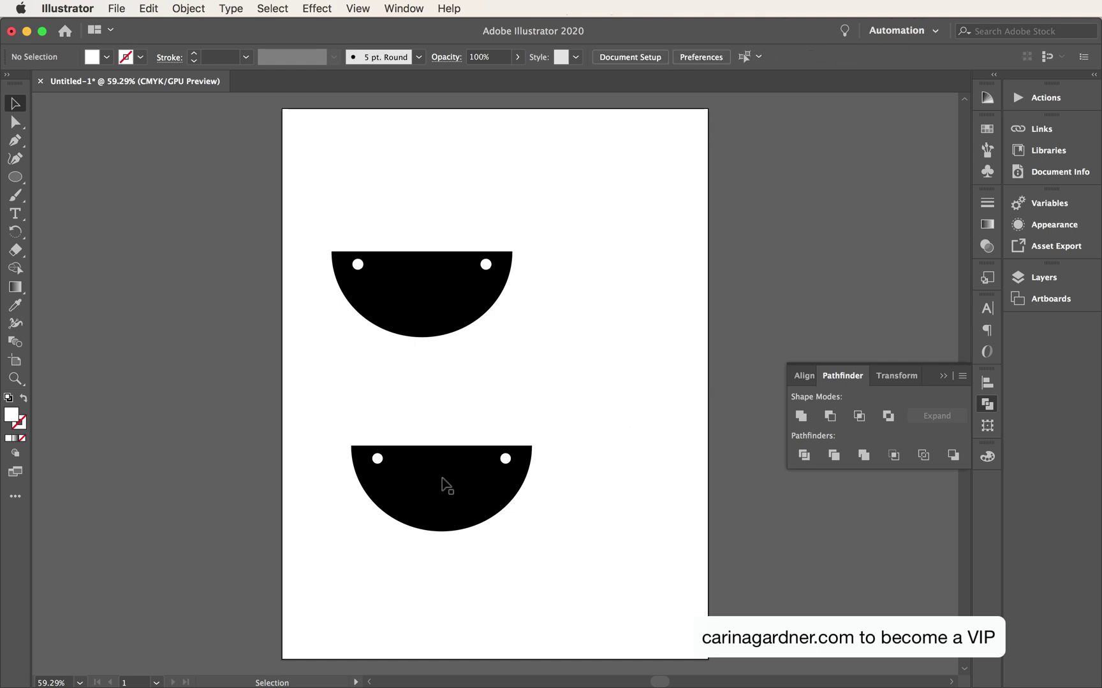
{"action": "left_click_drag", "start_coordinate": [442, 487], "coordinate": [563, 435]}
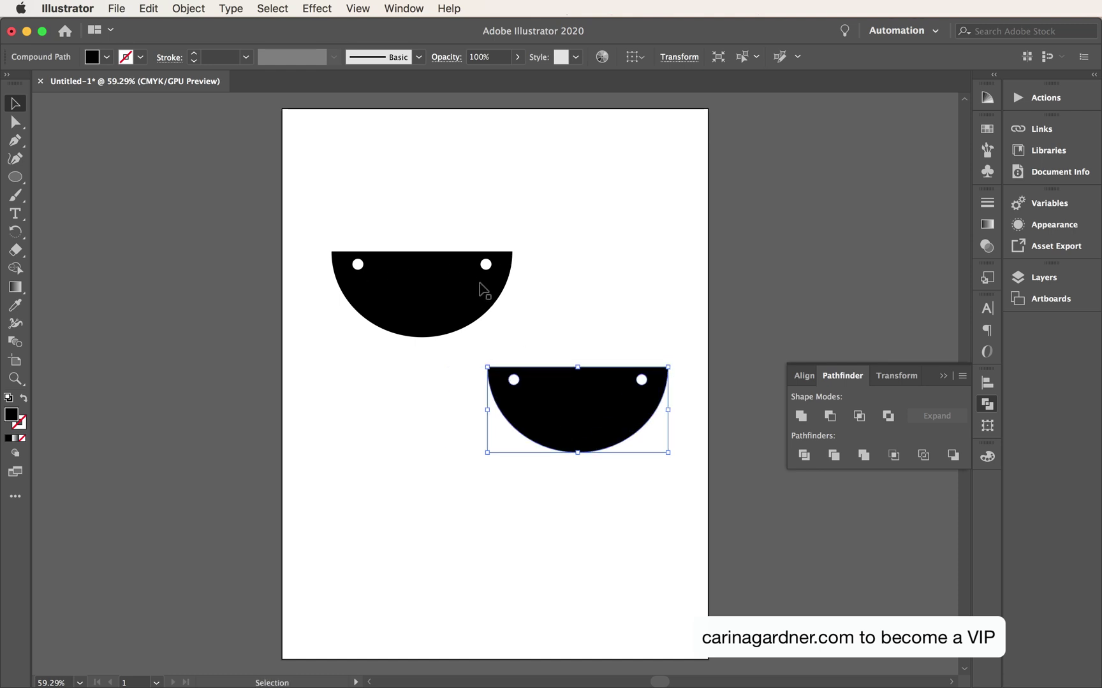
{"action": "left_click_drag", "start_coordinate": [547, 409], "coordinate": [518, 415]}
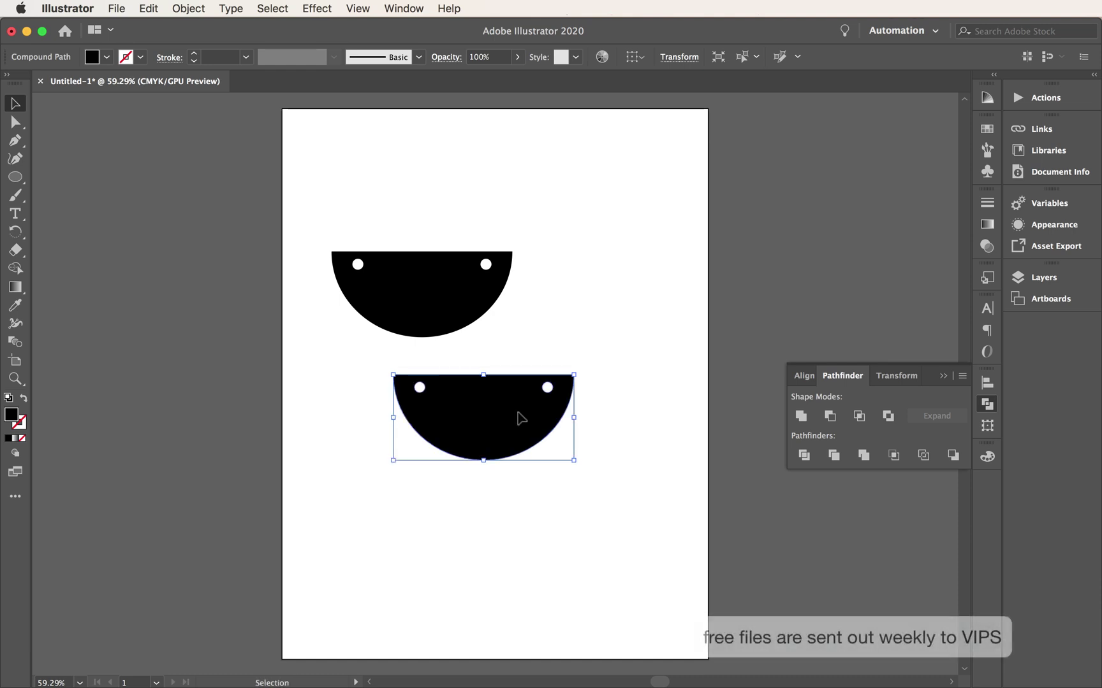
{"action": "left_click_drag", "start_coordinate": [511, 418], "coordinate": [617, 380]}
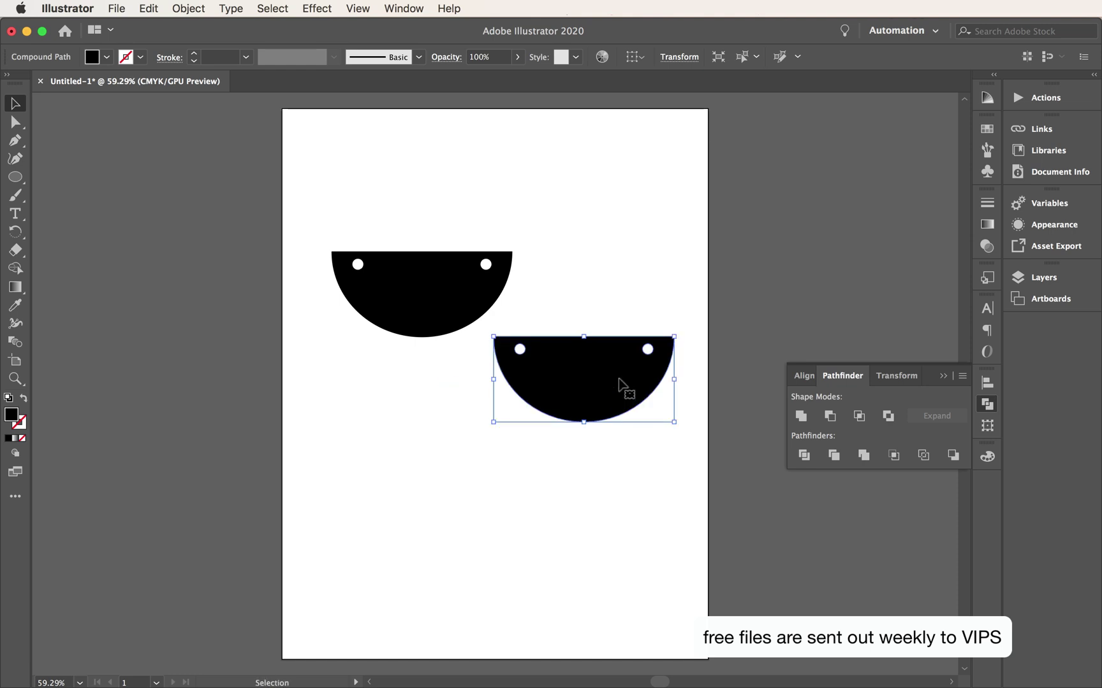
{"action": "left_click_drag", "start_coordinate": [549, 372], "coordinate": [523, 401]}
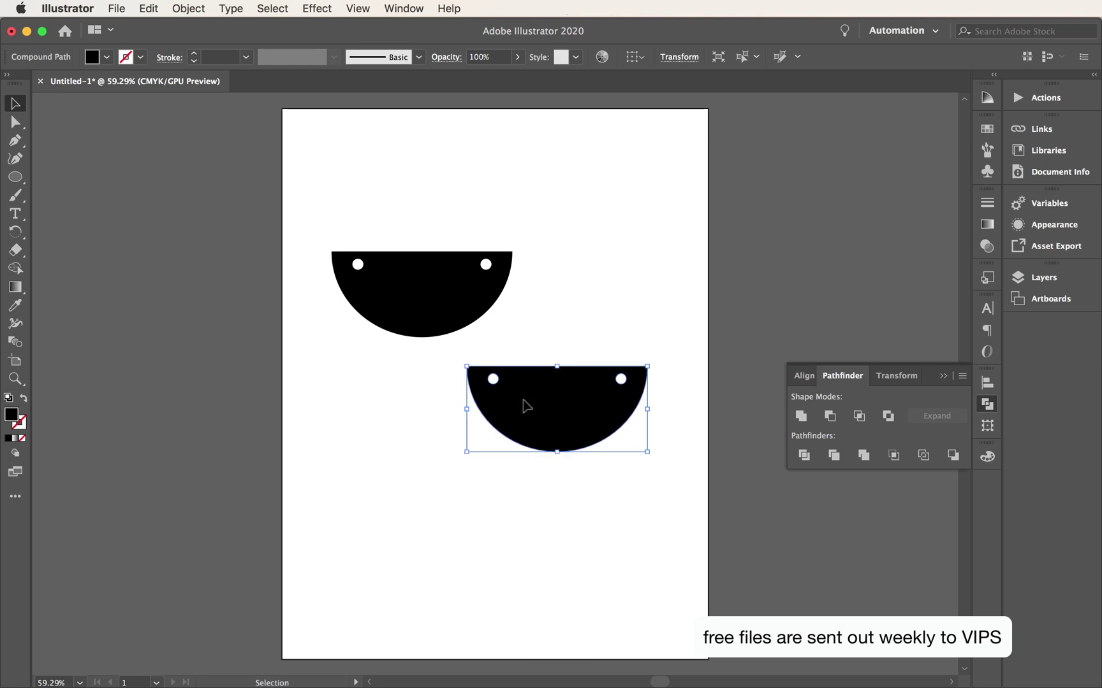